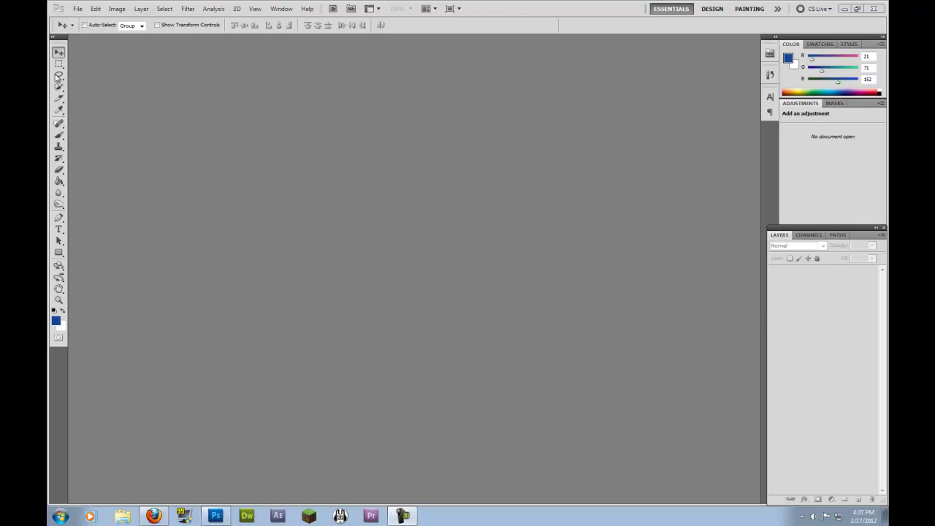
Start a new document and try the Web, Default Photoshop Size and Mobile & Devices presets
click(78, 8)
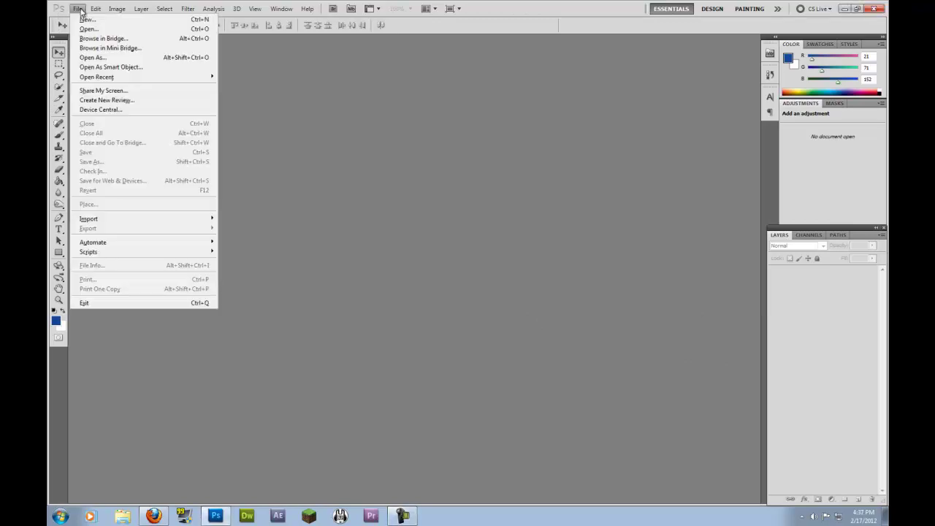
mouse_move(95, 9)
click(87, 19)
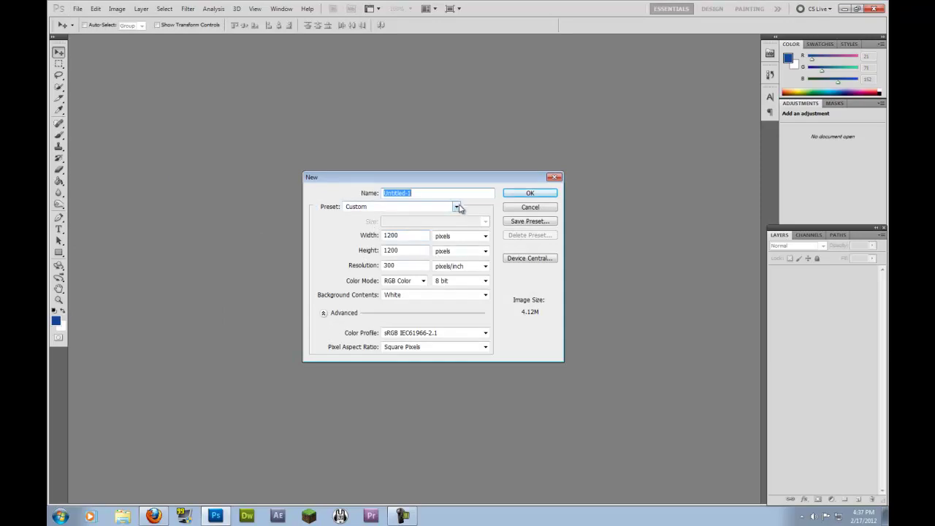
click(457, 207)
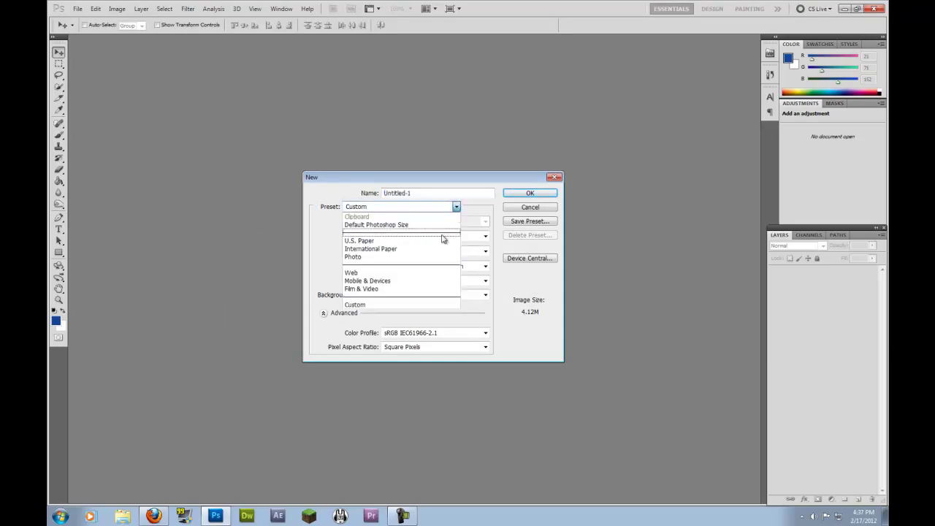
click(425, 280)
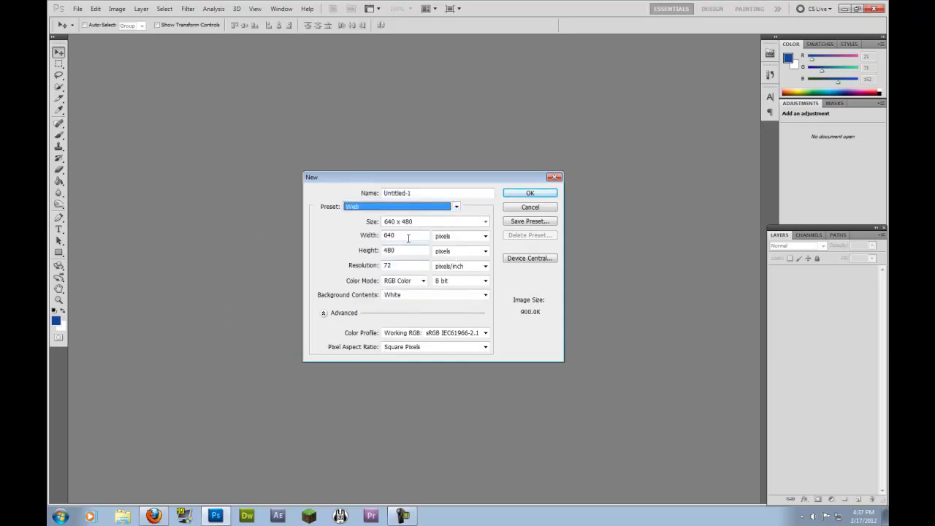
click(454, 208)
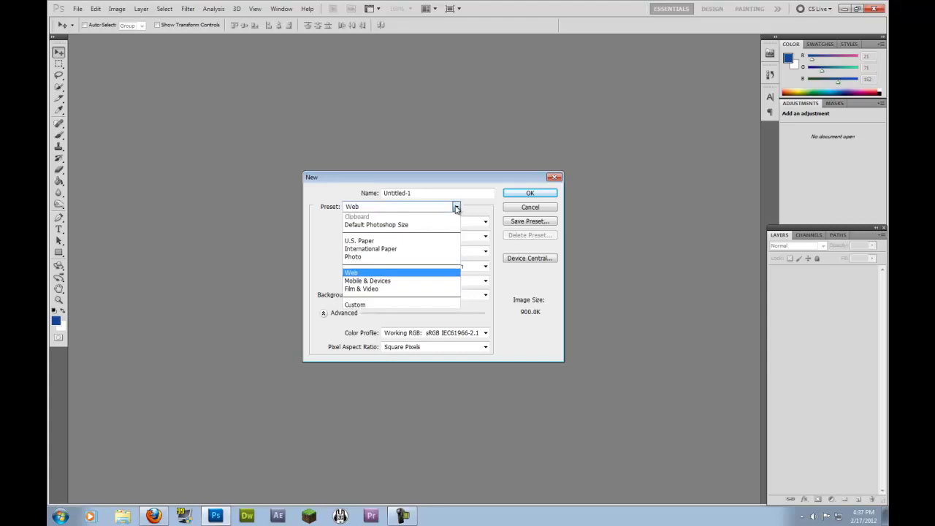
click(429, 231)
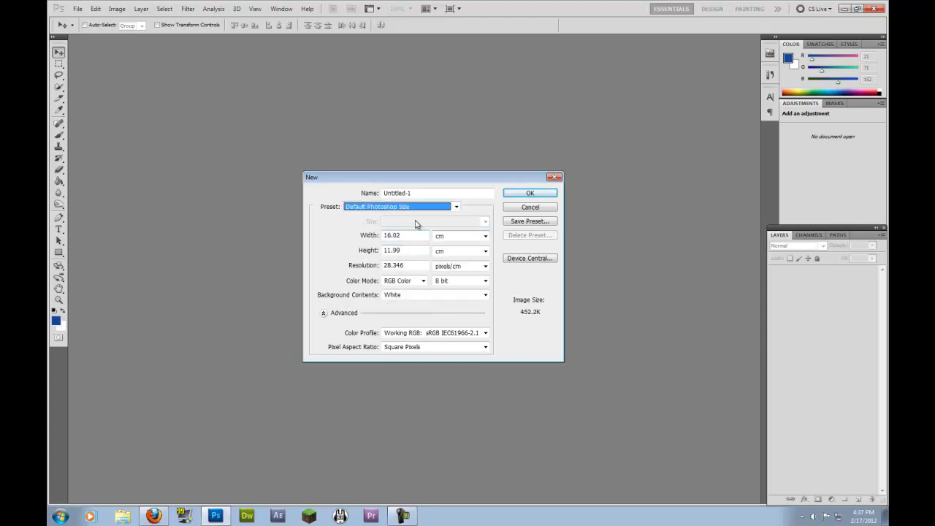
click(457, 206)
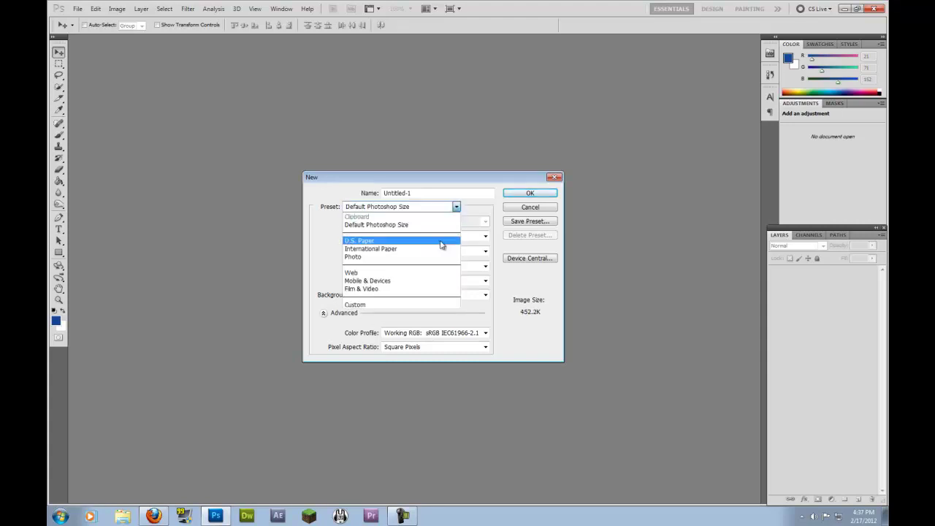
click(415, 281)
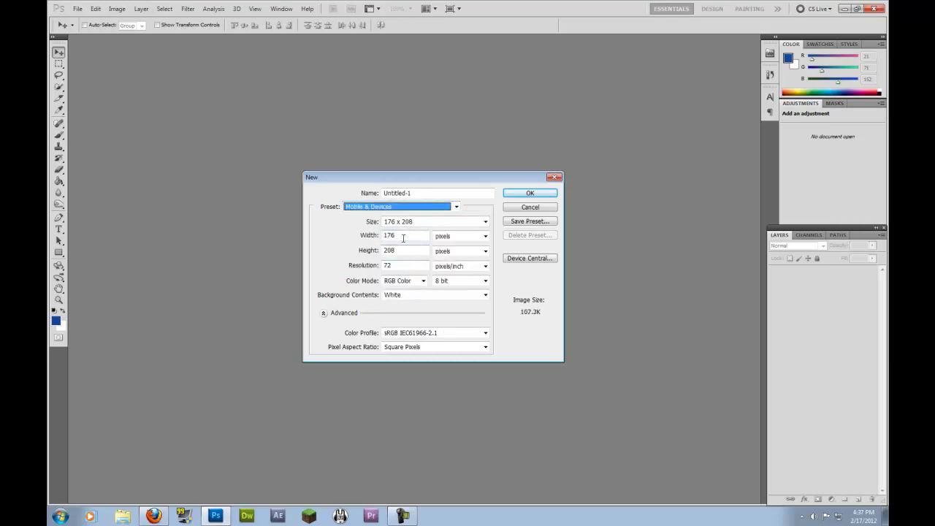
Set width and height to 1200 pixels and create the document
double_click(393, 236)
text(1200)
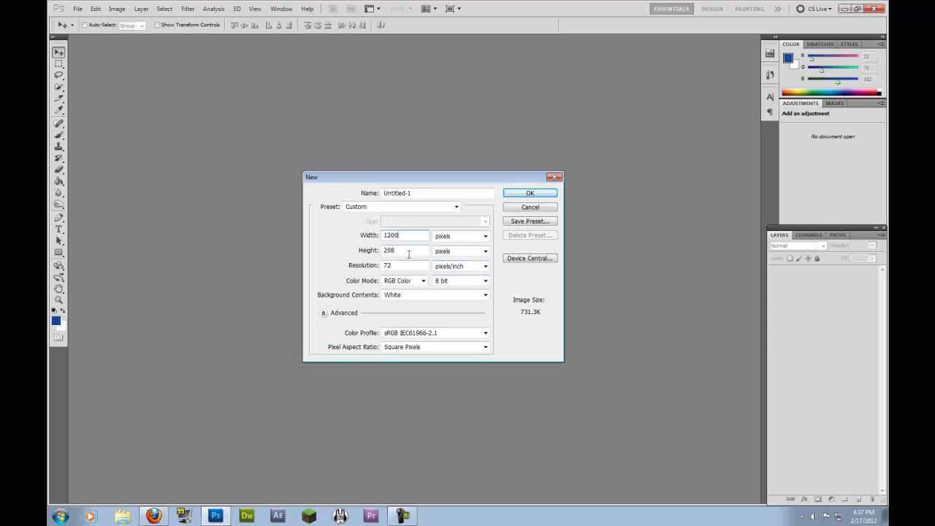
double_click(412, 251)
text(1200)
click(530, 193)
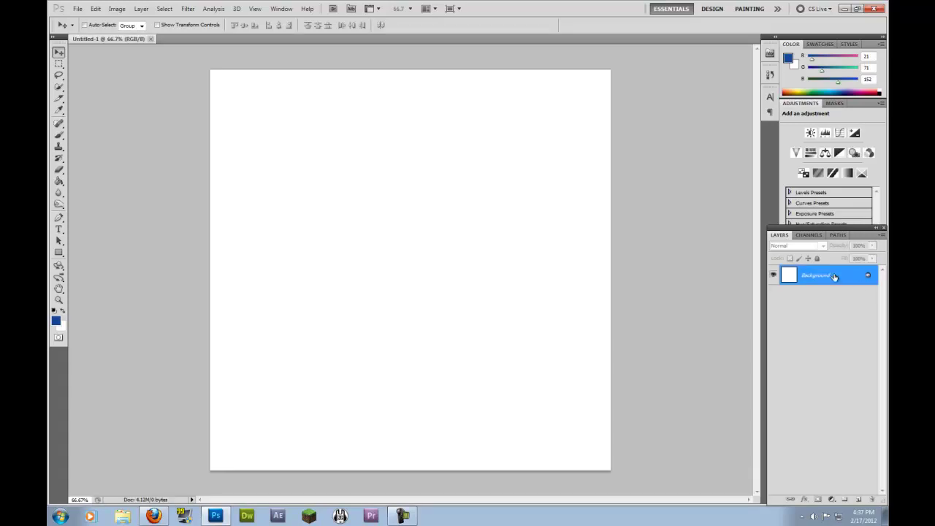
Rename the Background layer to BG
double_click(826, 274)
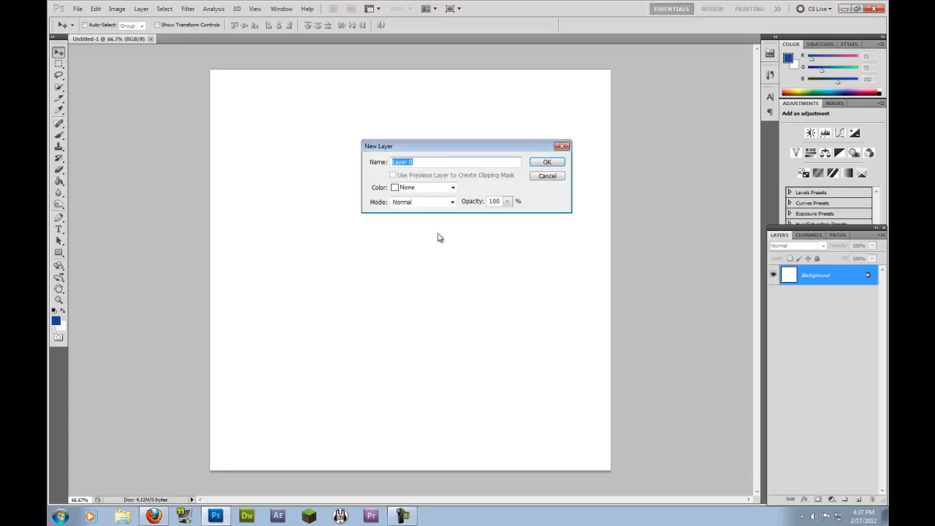
text(BG)
click(547, 162)
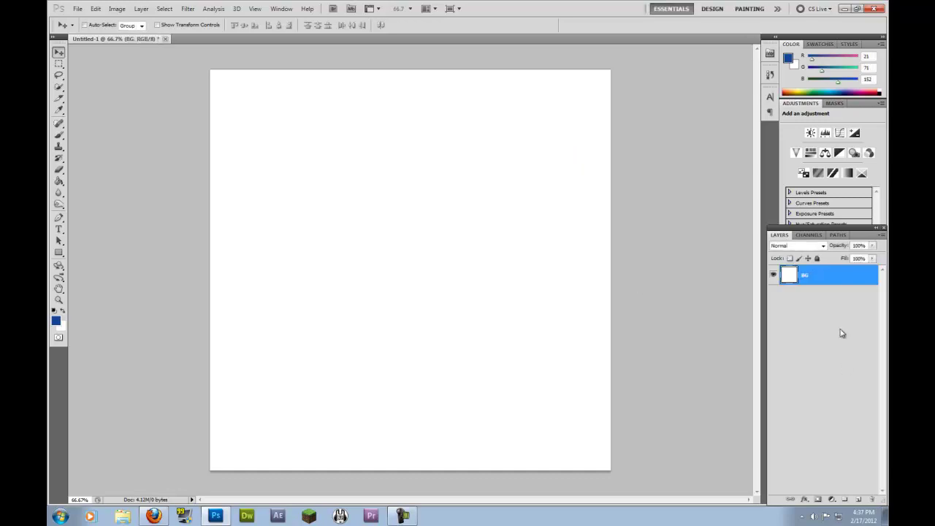
Set the foreground colour to dark brown 29231d
click(57, 320)
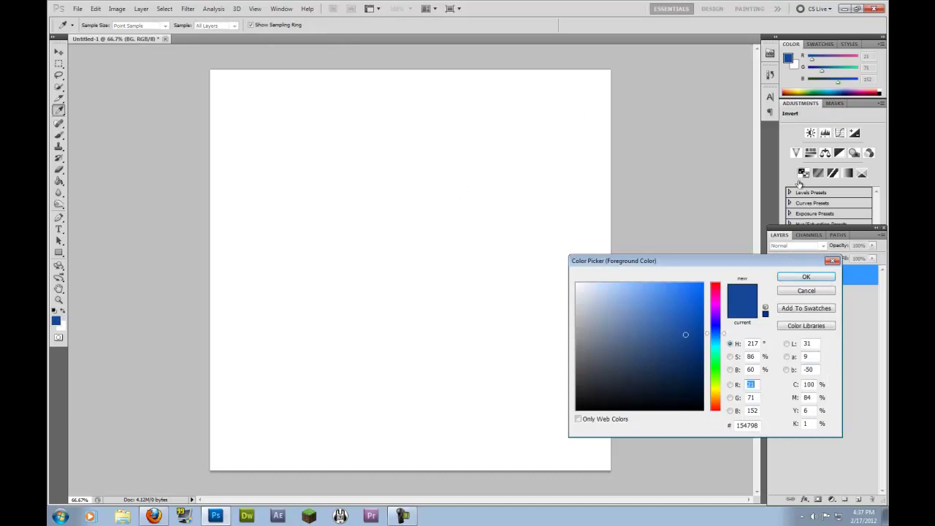
click(653, 301)
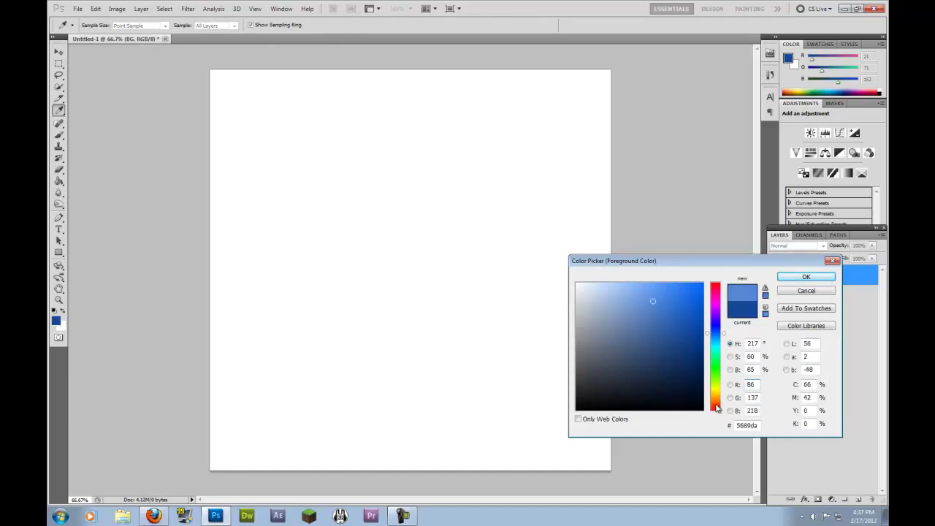
click(717, 404)
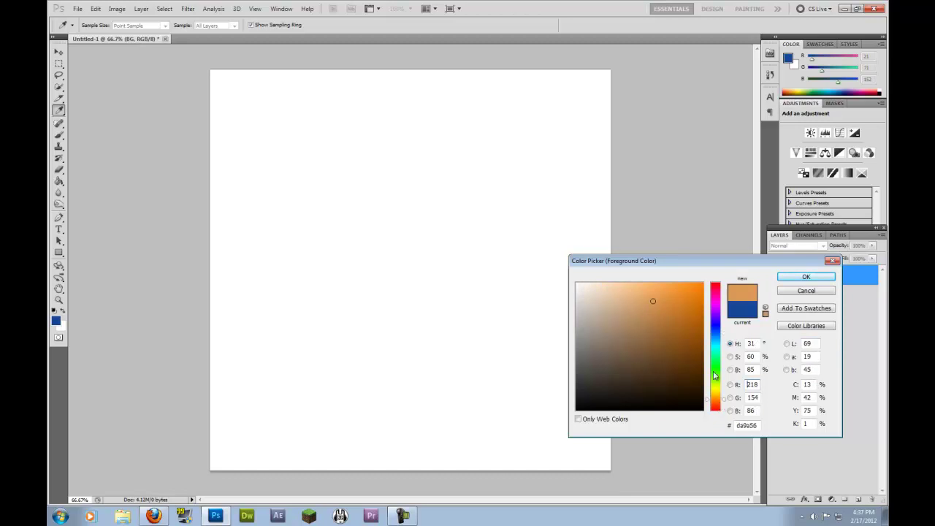
click(596, 293)
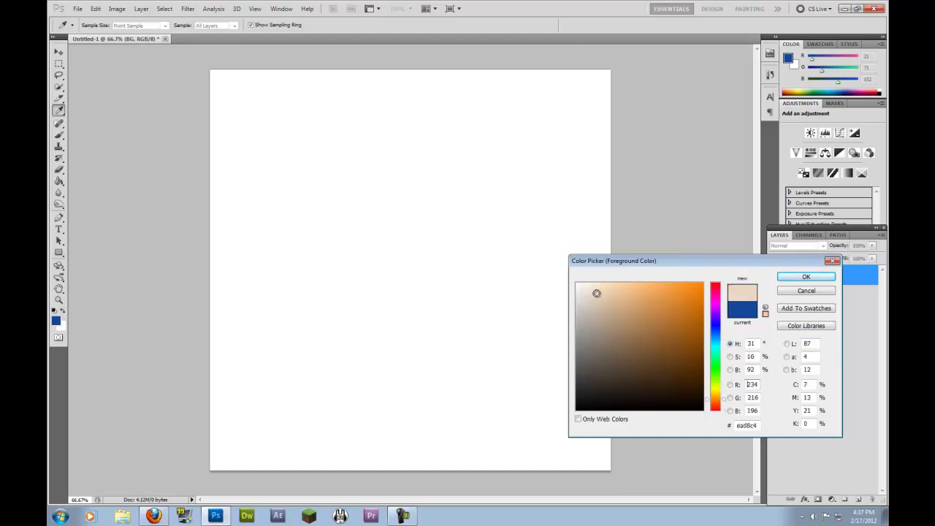
click(590, 291)
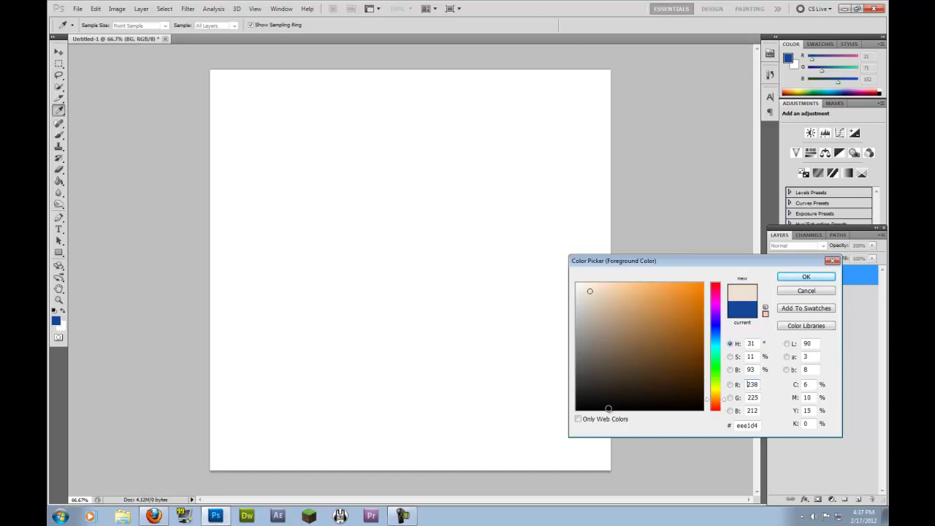
click(655, 410)
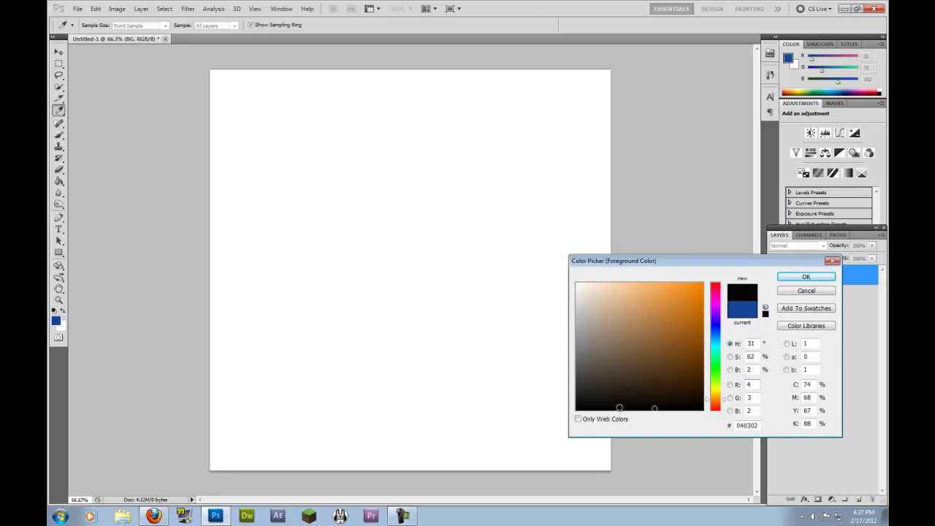
click(607, 394)
click(615, 390)
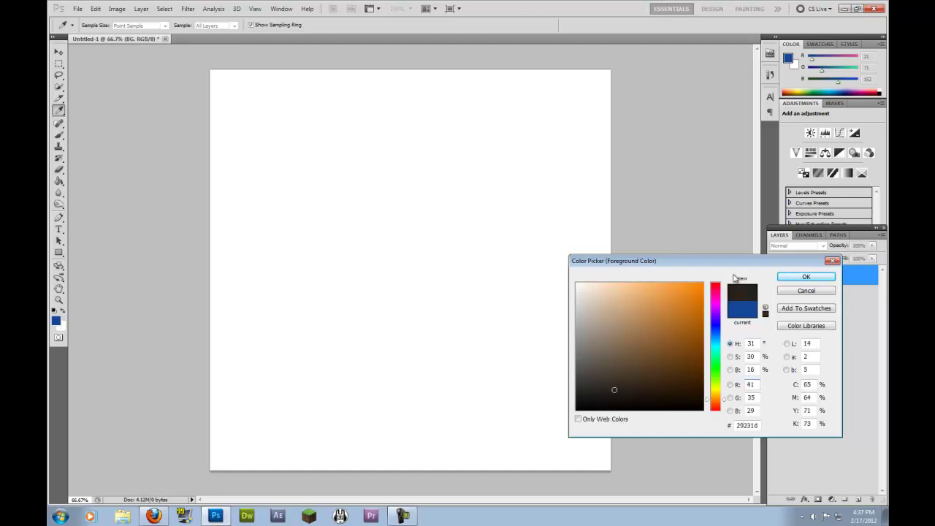
click(807, 277)
key(v)
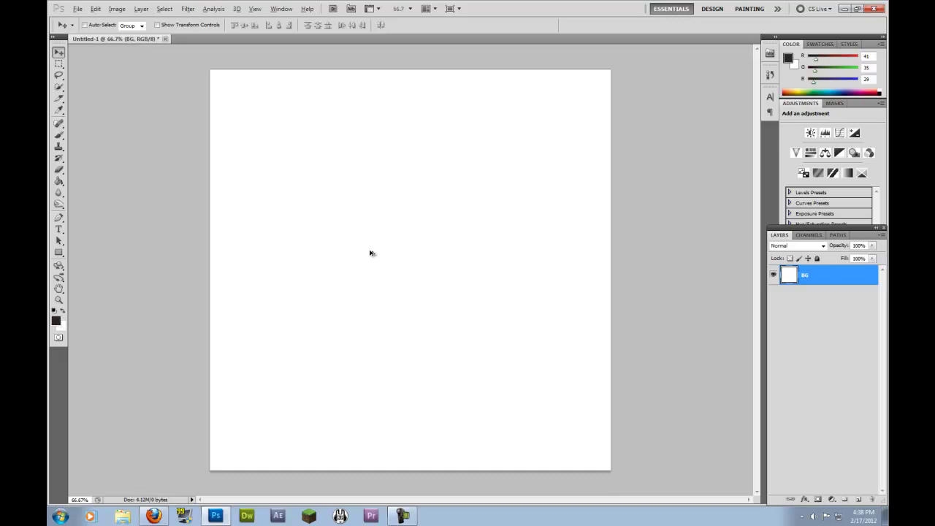
Fill the BG layer with the dark brown and add a new empty layer above it
key(alt+BackSpace)
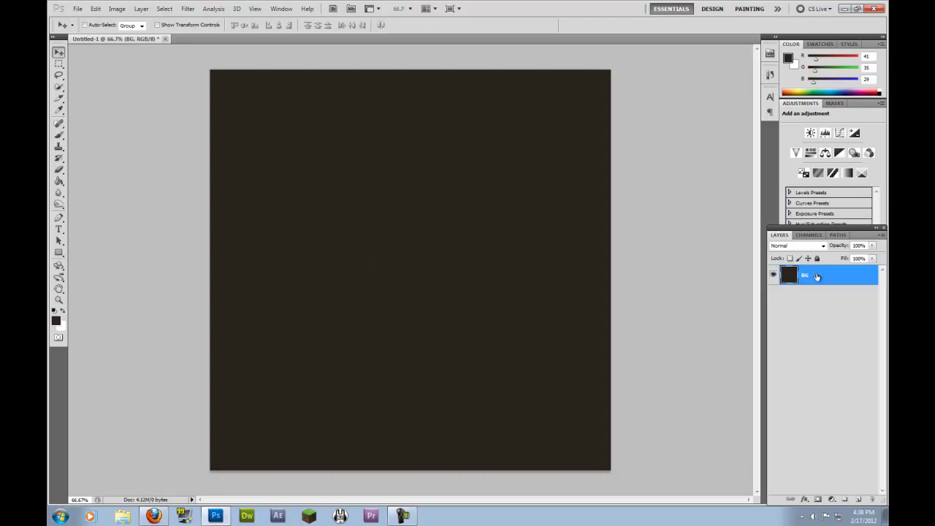
click(859, 499)
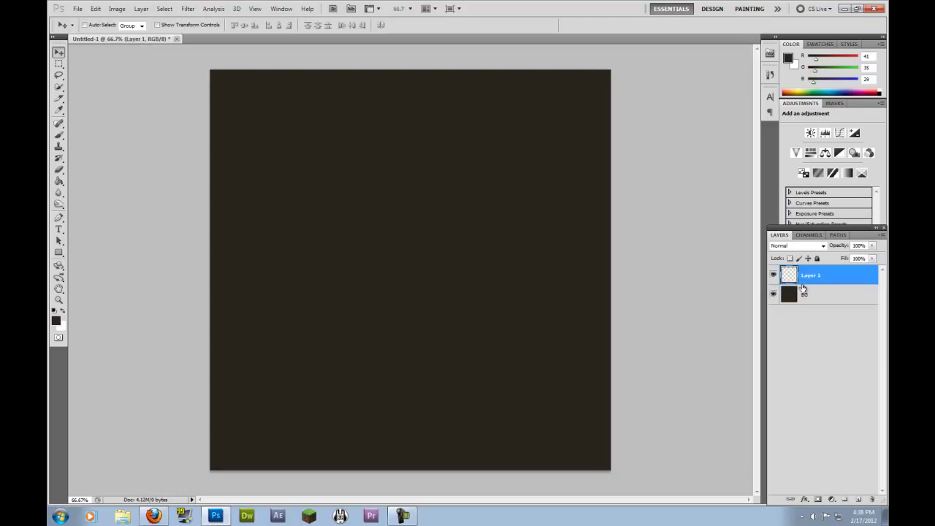
double_click(811, 281)
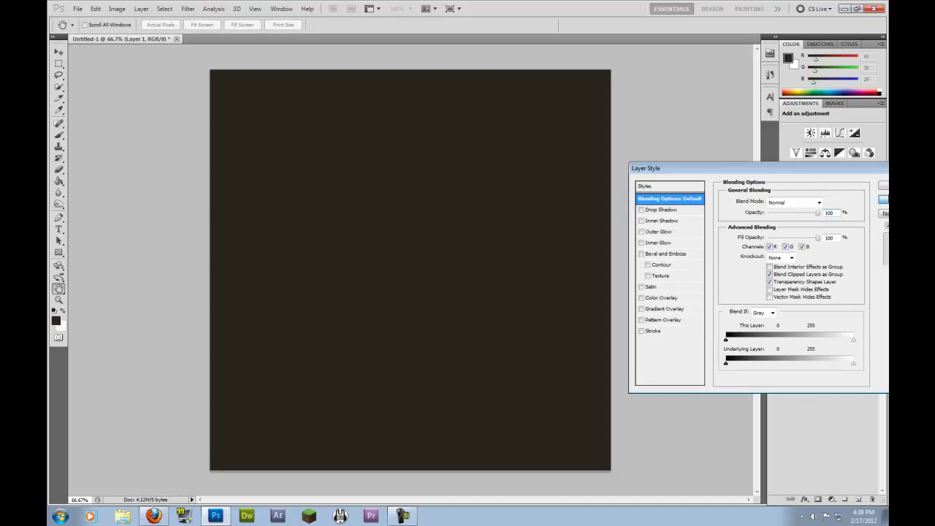
click(880, 203)
Rename the new layer to Banner
double_click(816, 275)
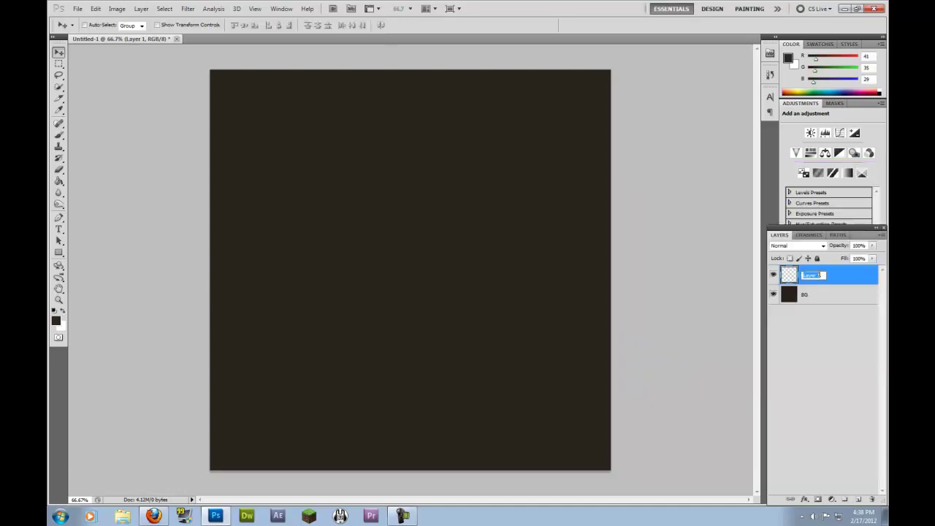
text(Banner)
click(809, 399)
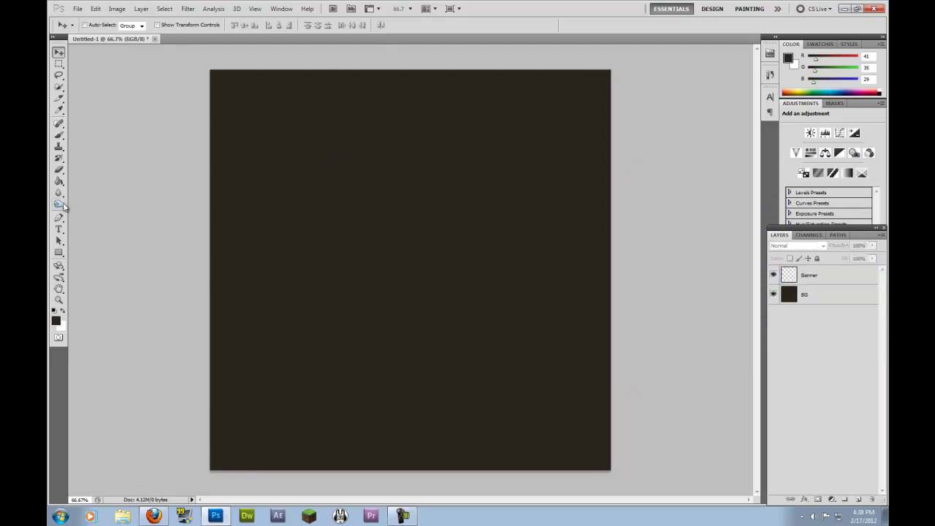
click(59, 254)
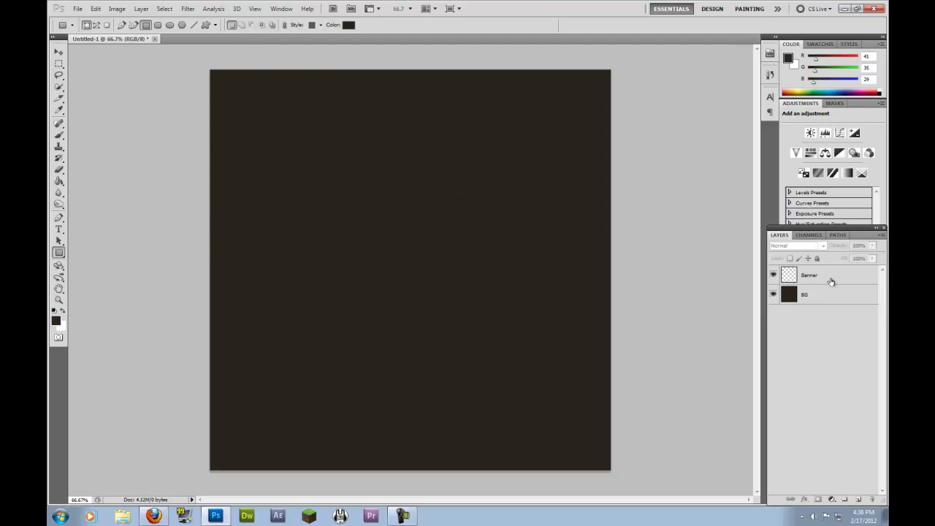
On the Banner layer, set a lighter grey-brown colour and draw a wide rectangle across the page top
click(791, 276)
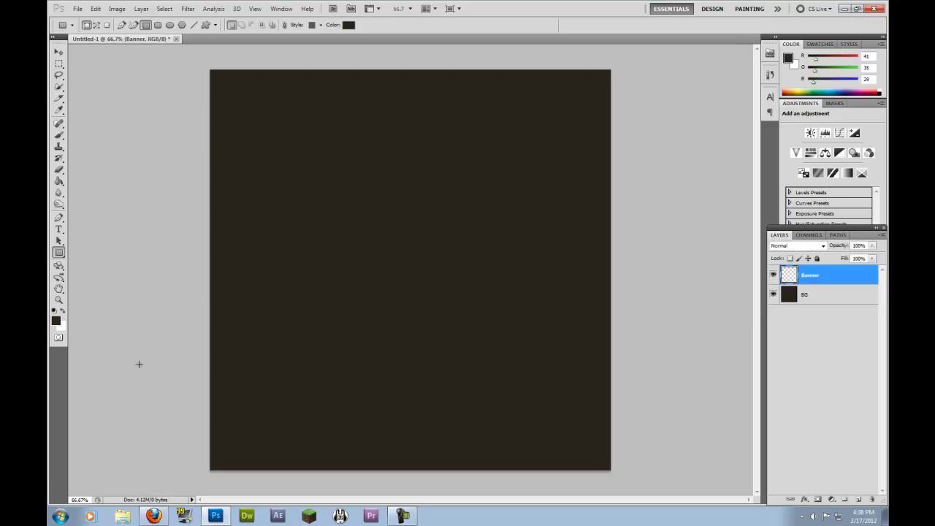
click(56, 321)
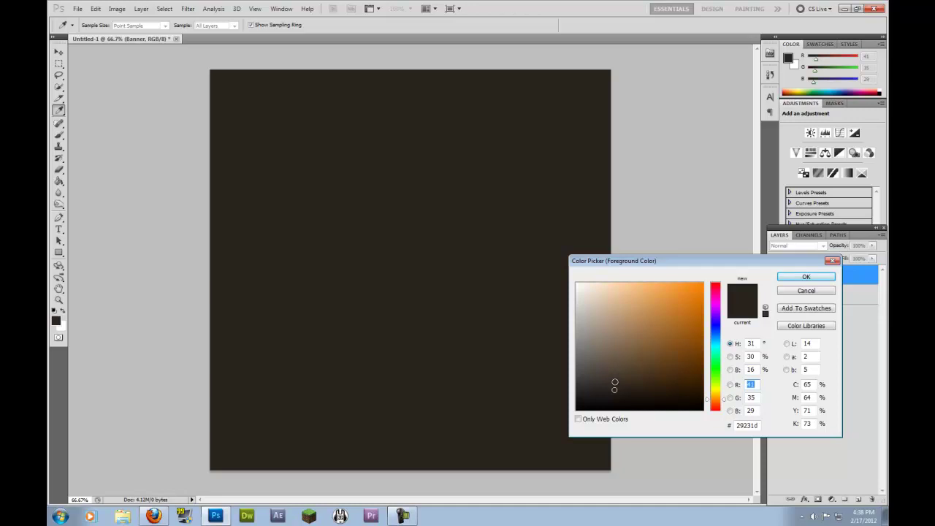
drag(614, 382, 603, 376)
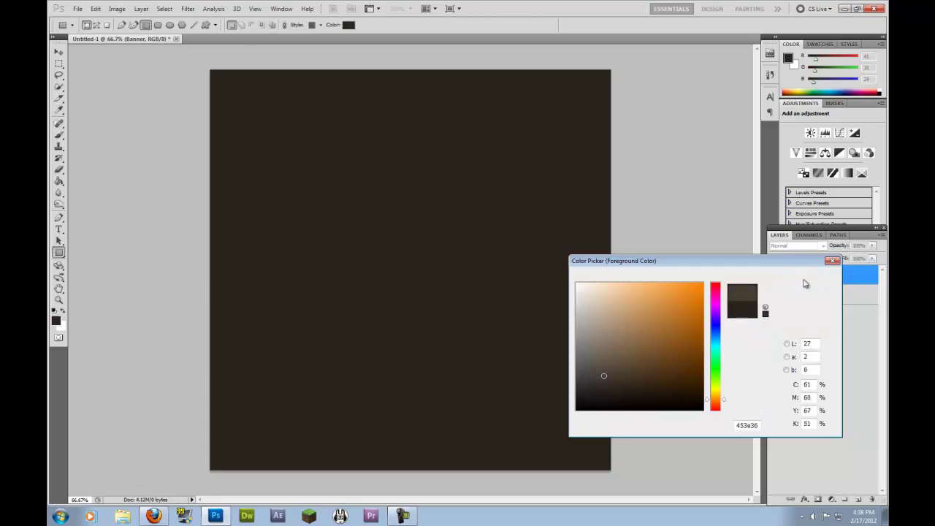
click(805, 281)
mouse_move(174, 92)
mouse_down()
mouse_move(602, 202)
mouse_move(719, 184)
mouse_move(690, 140)
mouse_move(668, 182)
mouse_up()
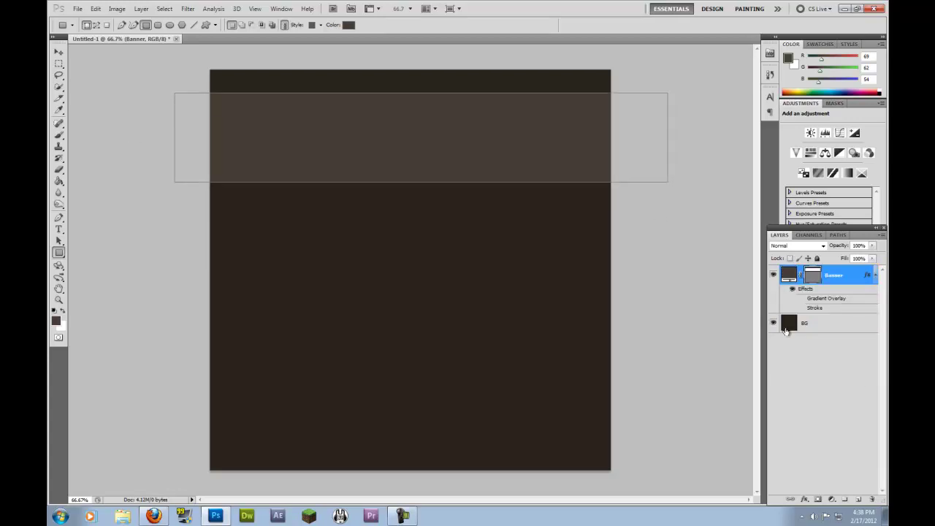
click(787, 328)
click(788, 278)
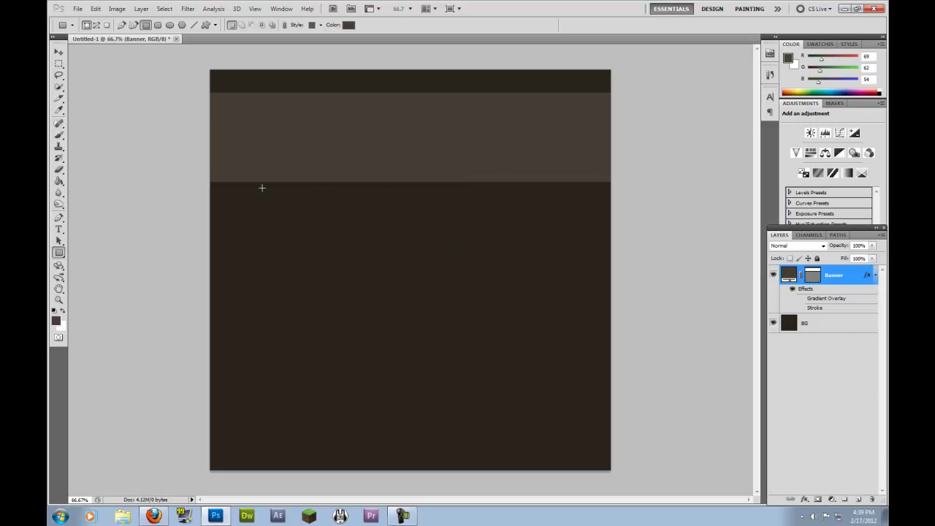
Undo the old banner and redraw the rectangle across the page top
key(ctrl+alt+z)
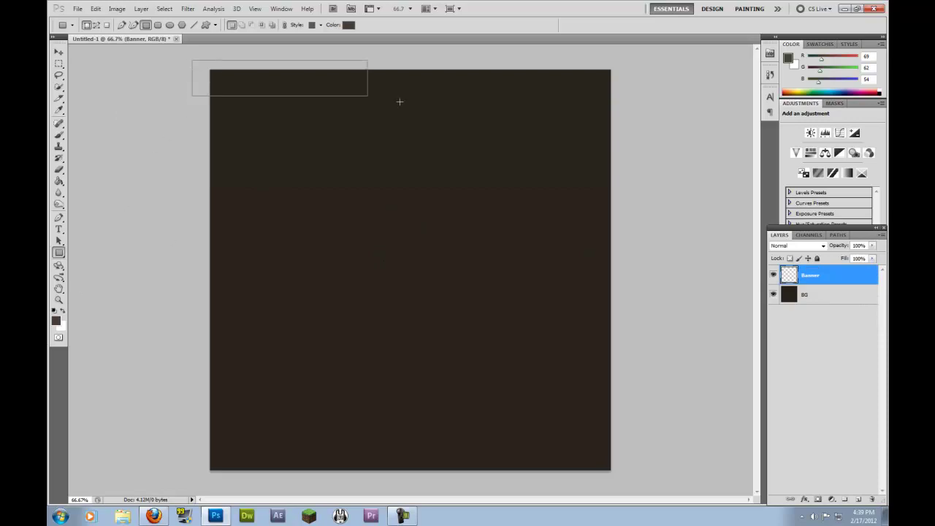
mouse_move(444, 108)
mouse_down()
mouse_move(631, 154)
mouse_move(645, 176)
mouse_up()
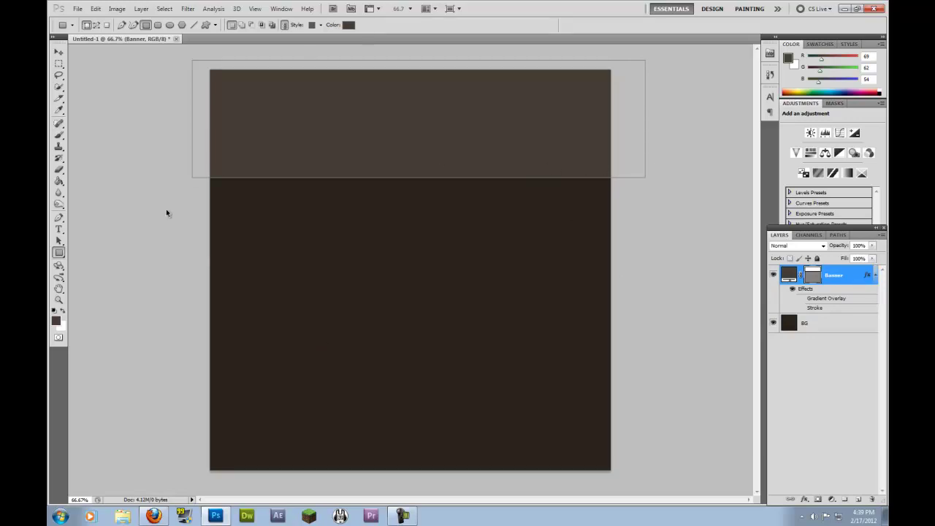
key(ctrl+alt+z)
key(ctrl+alt+z)
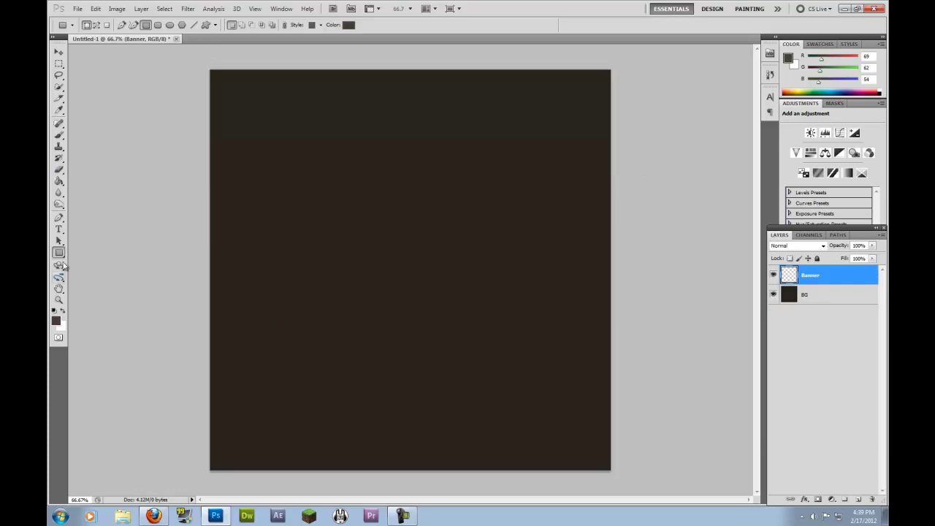
mouse_move(197, 54)
mouse_down()
mouse_move(273, 93)
mouse_move(577, 149)
mouse_move(634, 145)
mouse_up()
Draw a wide ellipse across the top and shift it up about 58 px
click(59, 253)
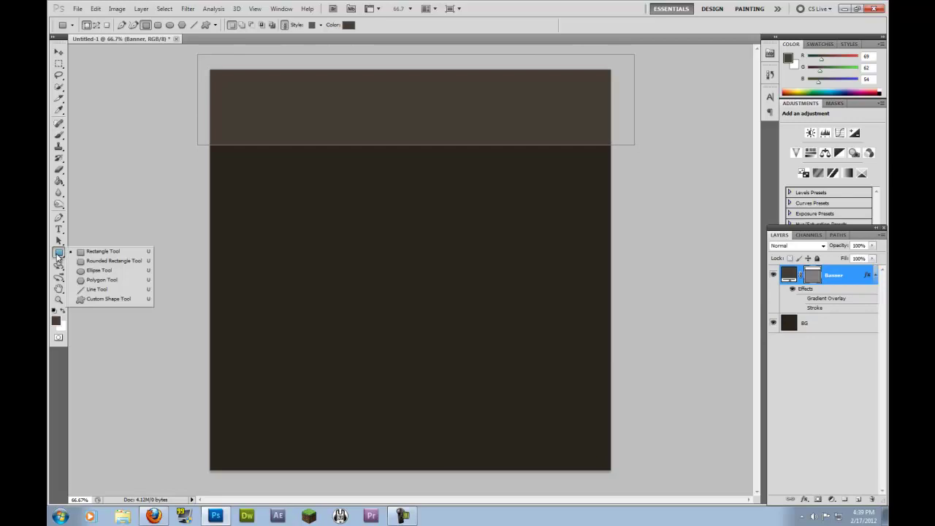
click(93, 271)
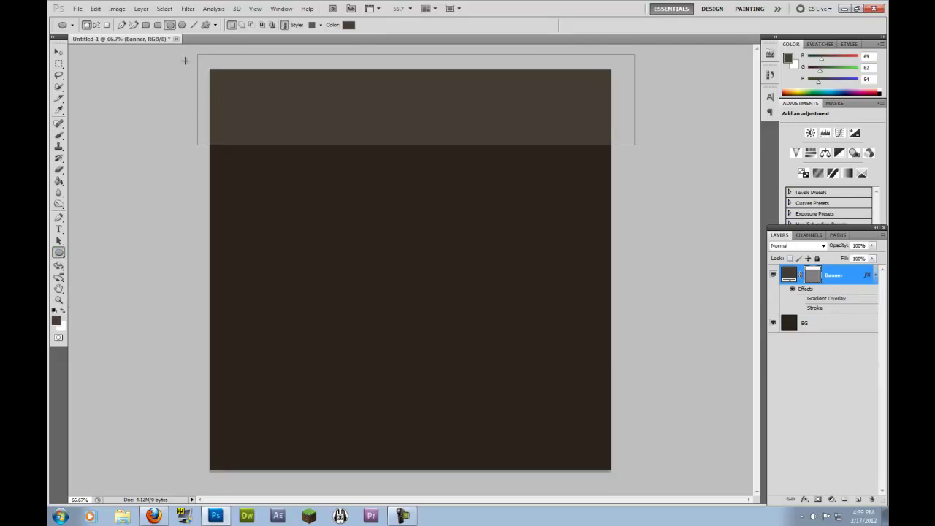
drag(201, 66, 636, 203)
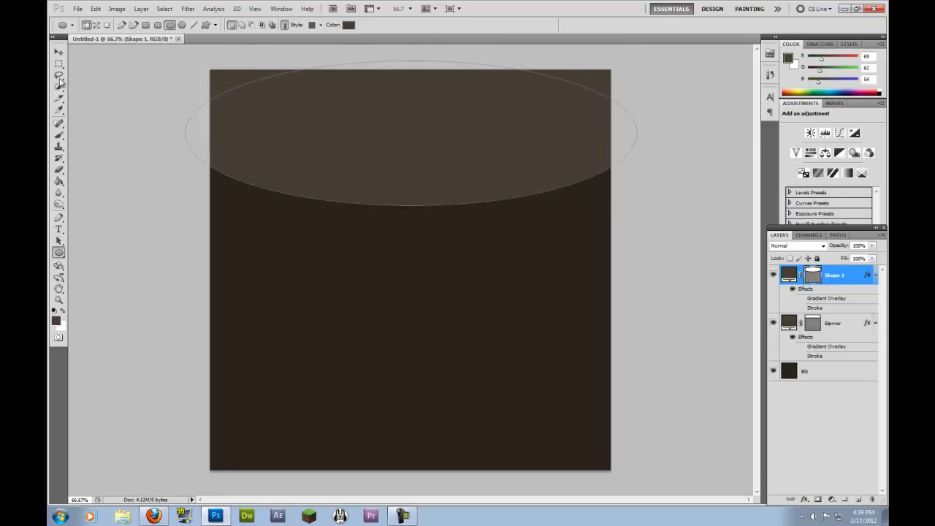
click(58, 54)
drag(361, 186, 368, 153)
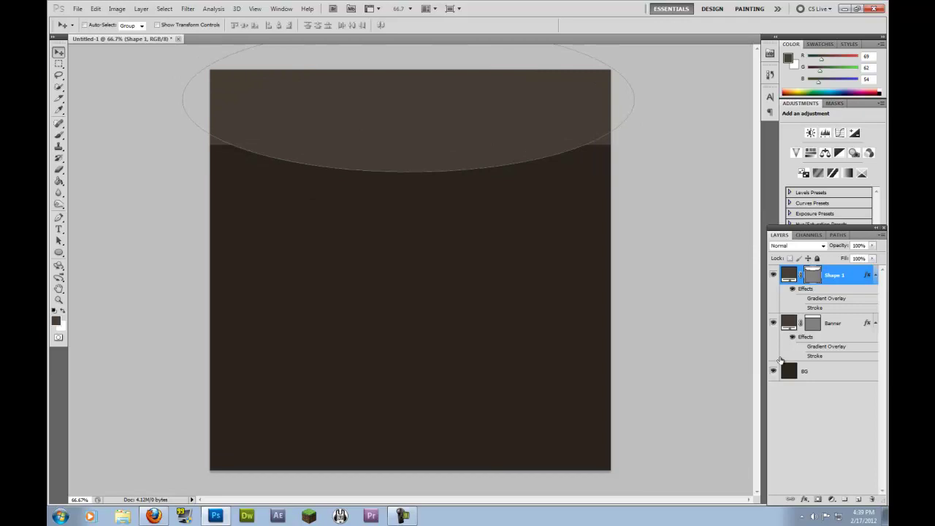
click(790, 372)
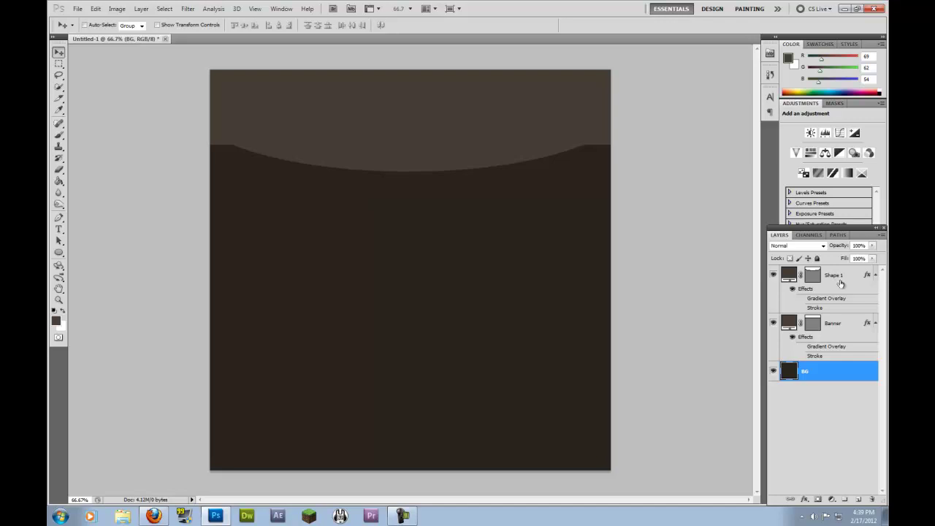
click(796, 277)
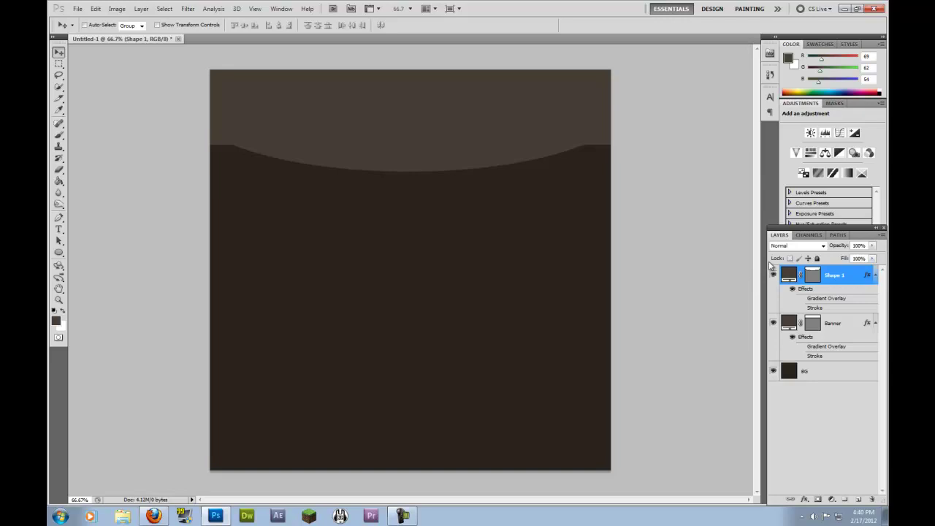
Undo the ellipse and redraw the banner as a plain rectangle, nudged slightly upward
key(alt+comma)
key(alt+period)
key(ctrl+alt+z)
key(ctrl+alt+z)
key(ctrl+alt+z)
key(ctrl+alt+z)
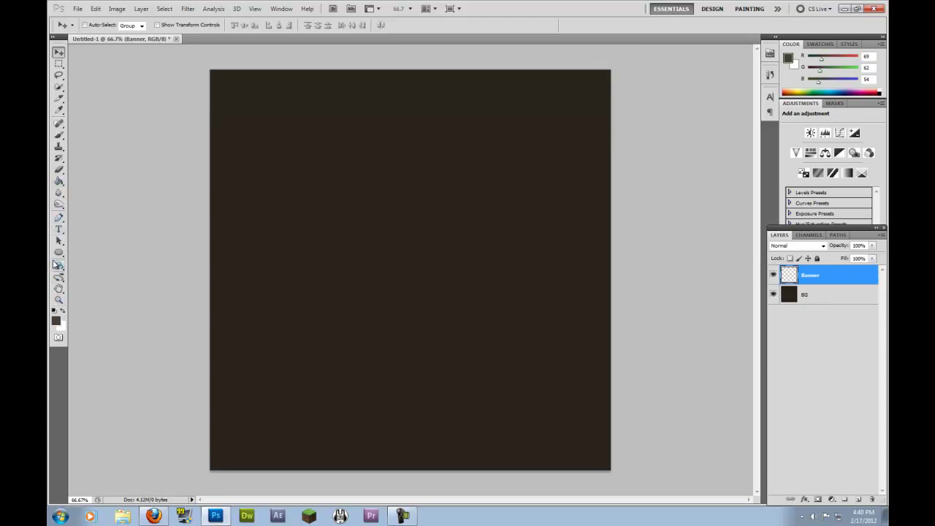
click(58, 253)
click(102, 252)
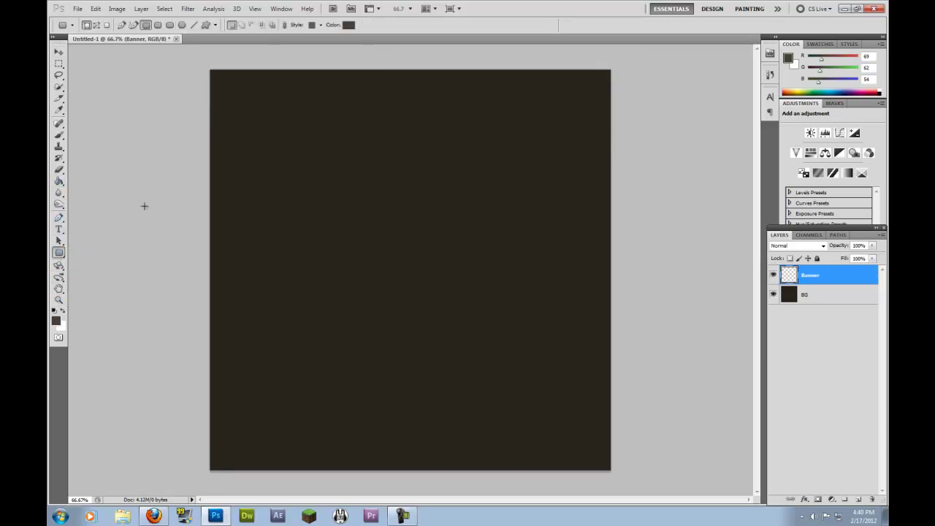
mouse_move(176, 100)
mouse_down()
mouse_move(548, 203)
mouse_move(676, 205)
mouse_up()
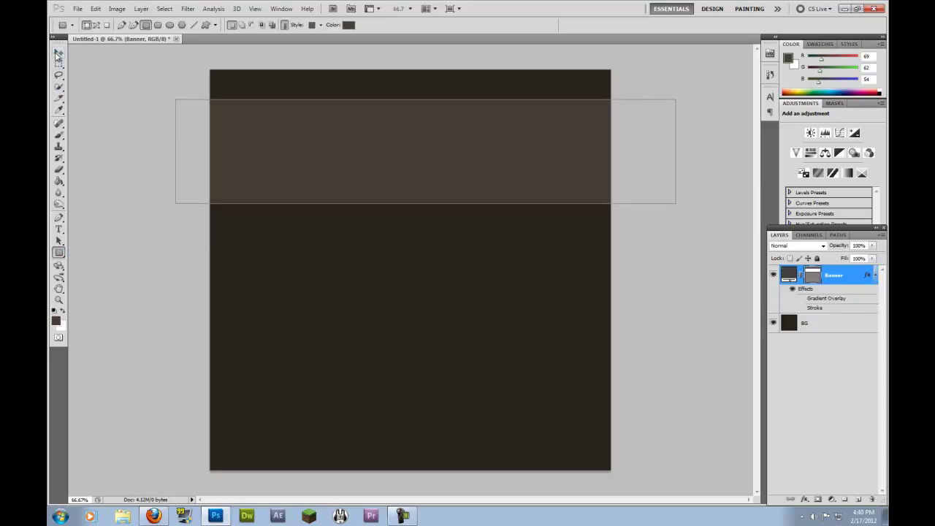
click(58, 52)
drag(349, 168, 348, 162)
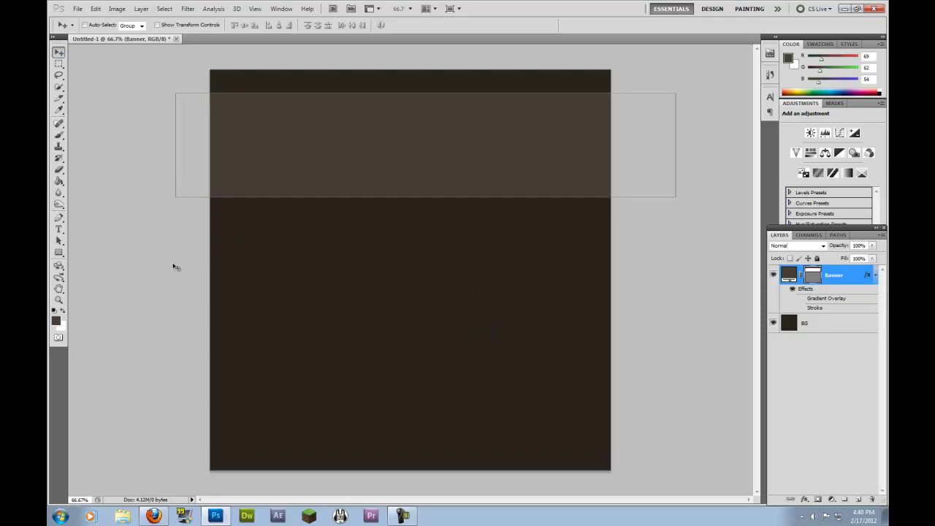
Add a new empty layer and start naming it Logo
click(859, 501)
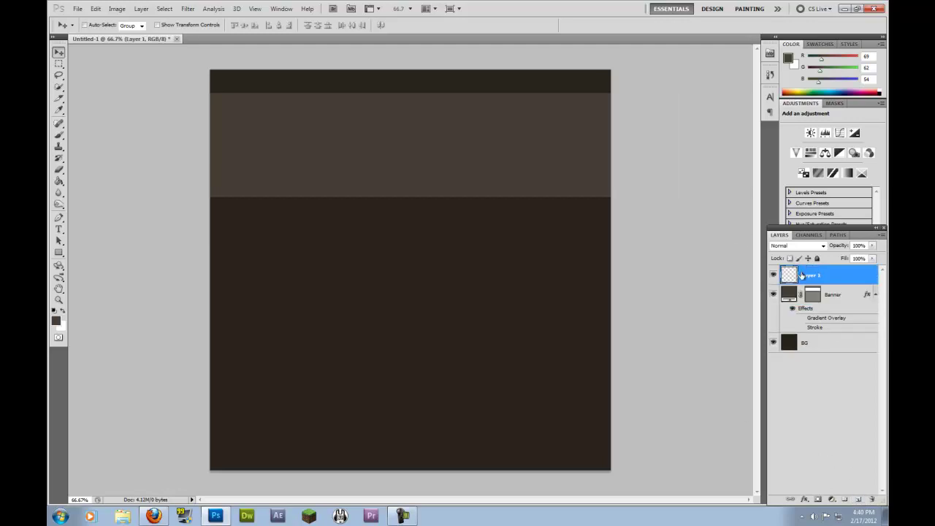
double_click(813, 276)
text(Logo)
Confirm the Logo layer name, select the Brush tool and browse the brush presets
click(844, 423)
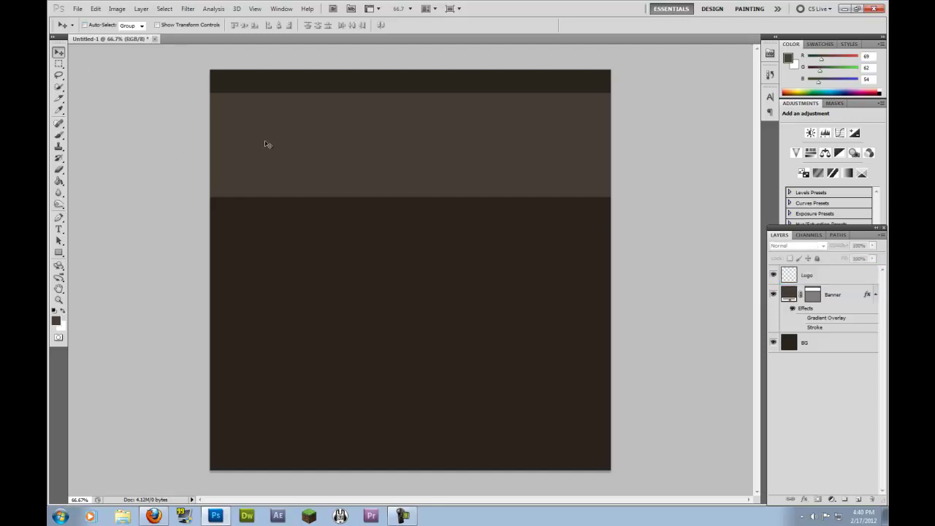
click(57, 136)
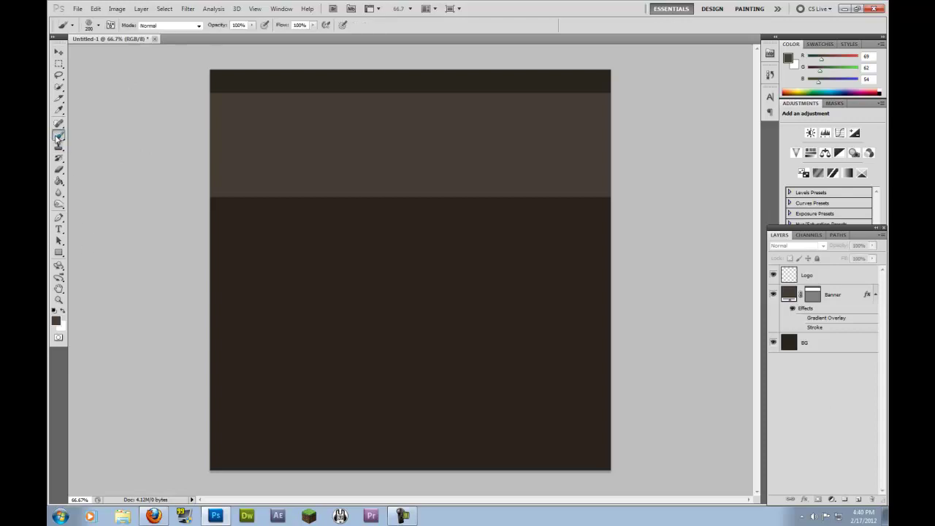
click(99, 26)
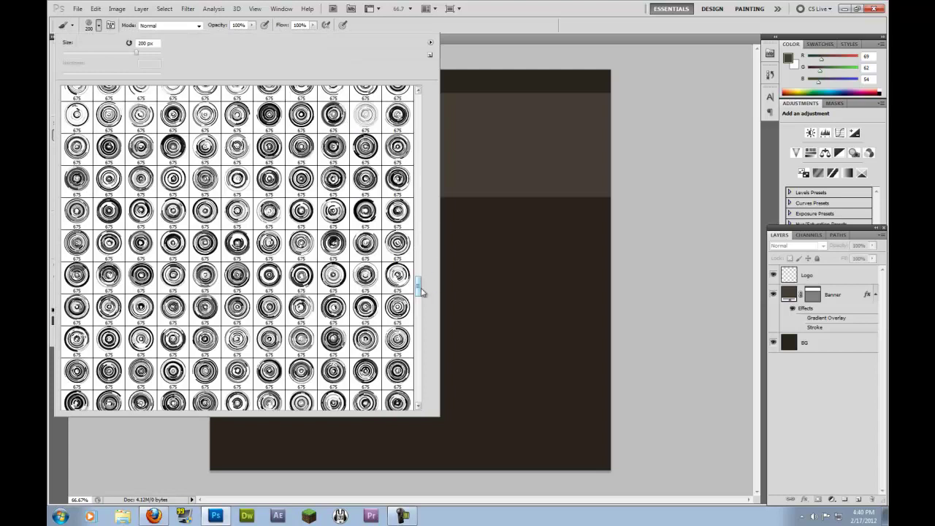
mouse_move(417, 279)
mouse_down()
mouse_move(418, 102)
mouse_move(428, 198)
mouse_move(421, 299)
mouse_move(436, 373)
mouse_move(438, 343)
mouse_up()
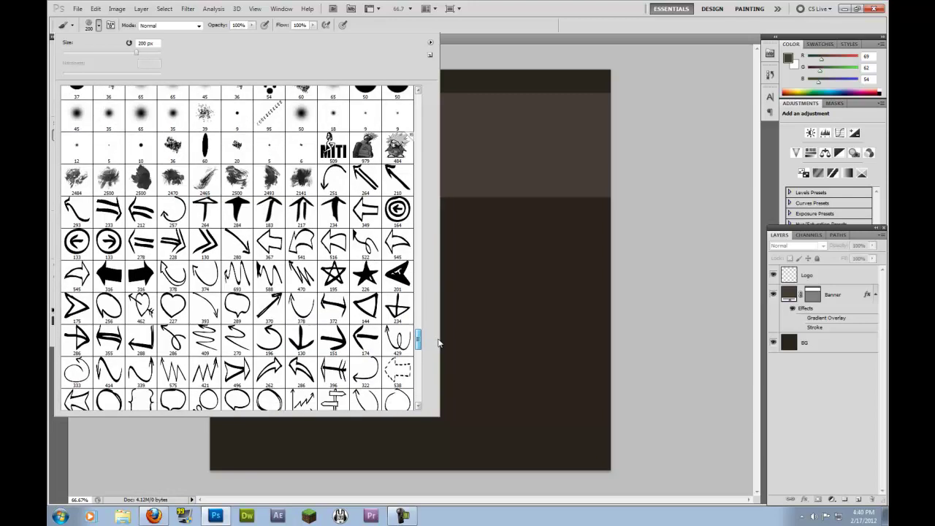
drag(439, 342, 439, 342)
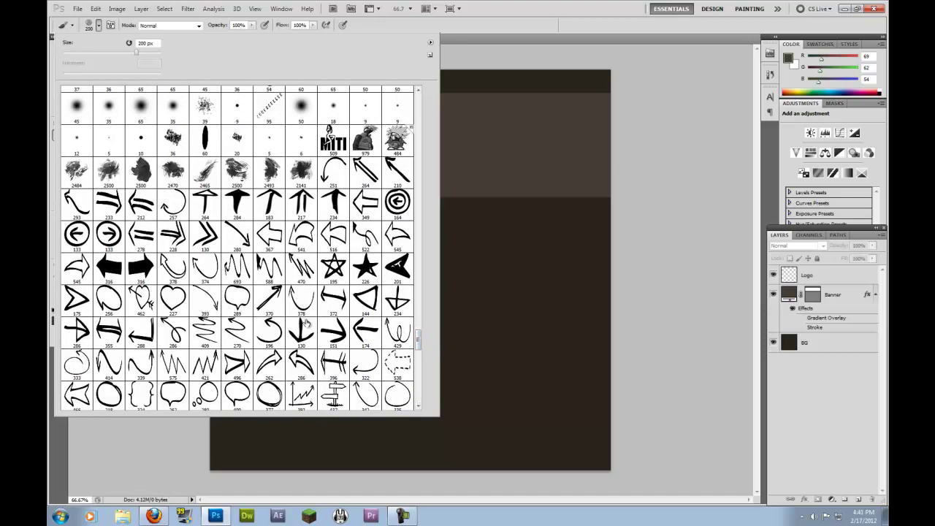
scroll(418, 334, up, 5)
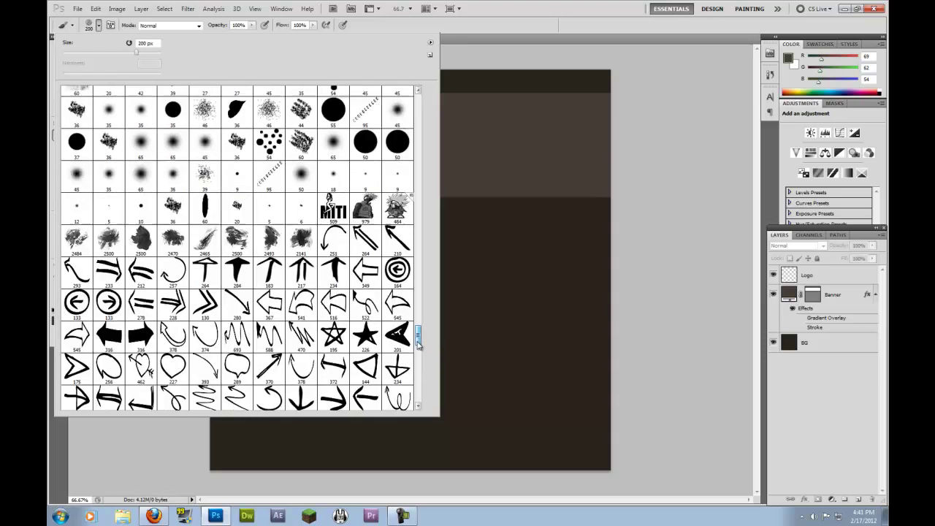
drag(417, 338, 417, 364)
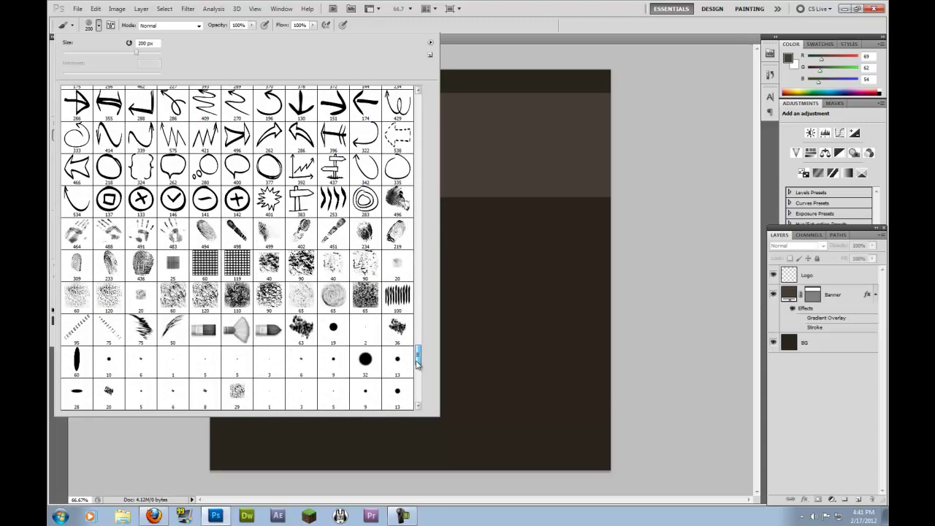
Choose the swirled circle brush and enlarge it to 300 px on the Logo layer
double_click(333, 296)
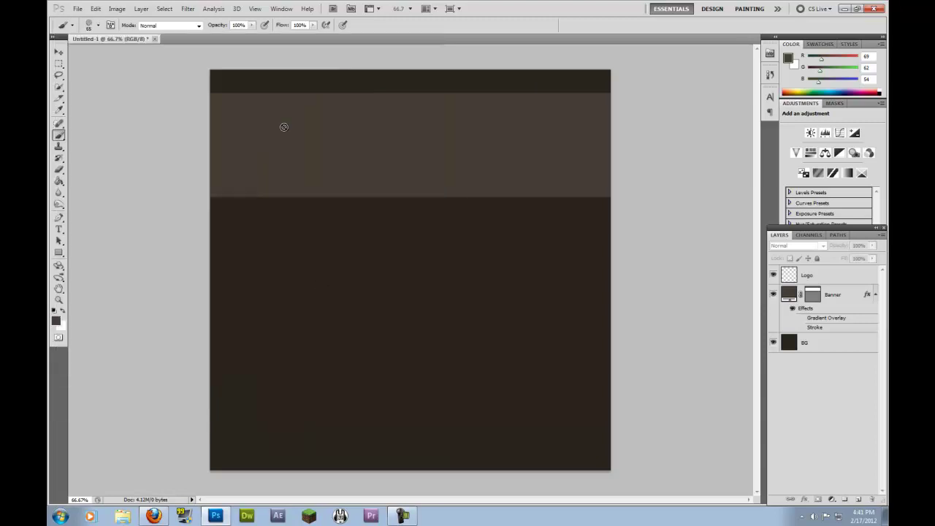
click(795, 274)
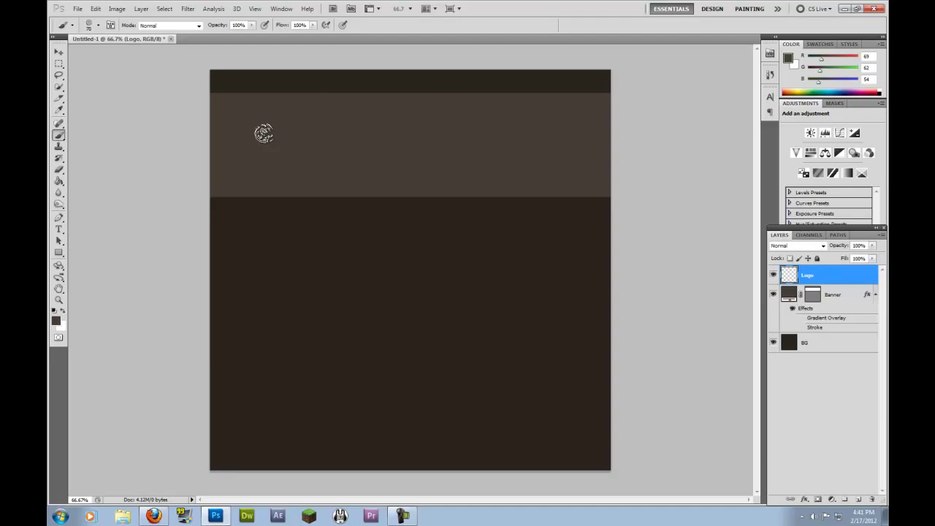
key(bracketright)
key(bracketright)
key(bracketright)
key(bracketright)
key(bracketright)
key(bracketright)
key(bracketright)
key(bracketright)
key(bracketright)
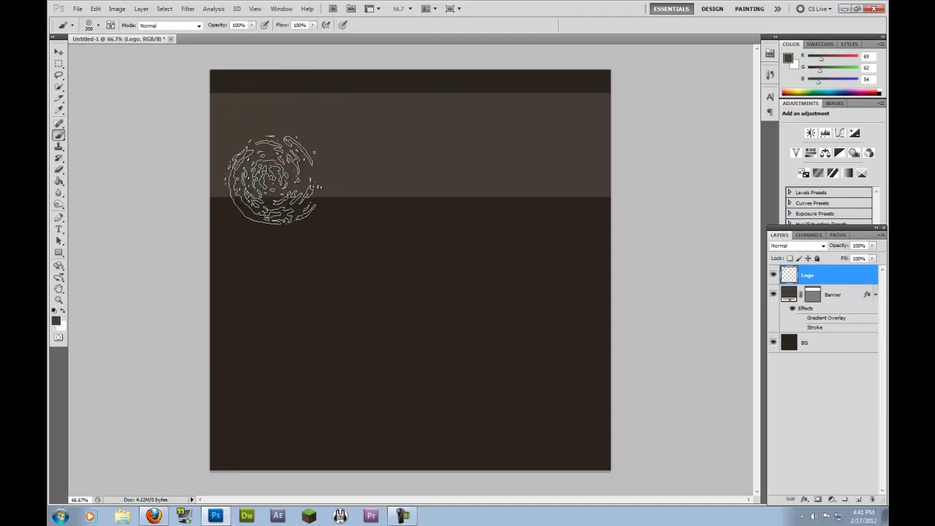
Set the foreground to grey-brown 74695e, stamp a trial swirl, then undo it
click(56, 320)
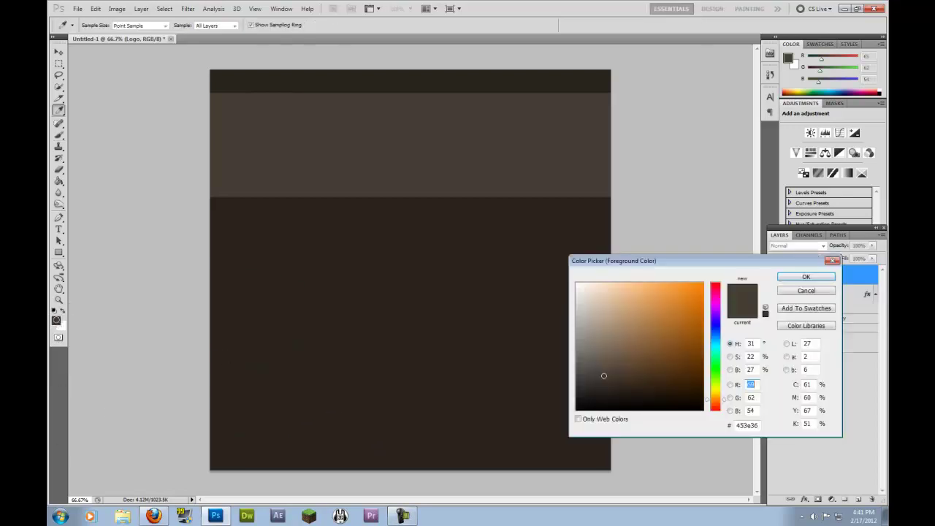
click(600, 354)
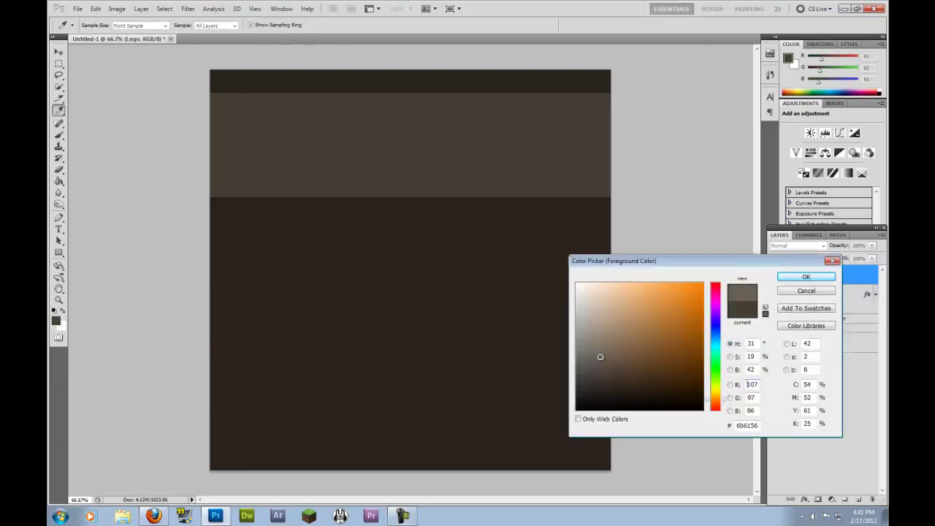
click(812, 279)
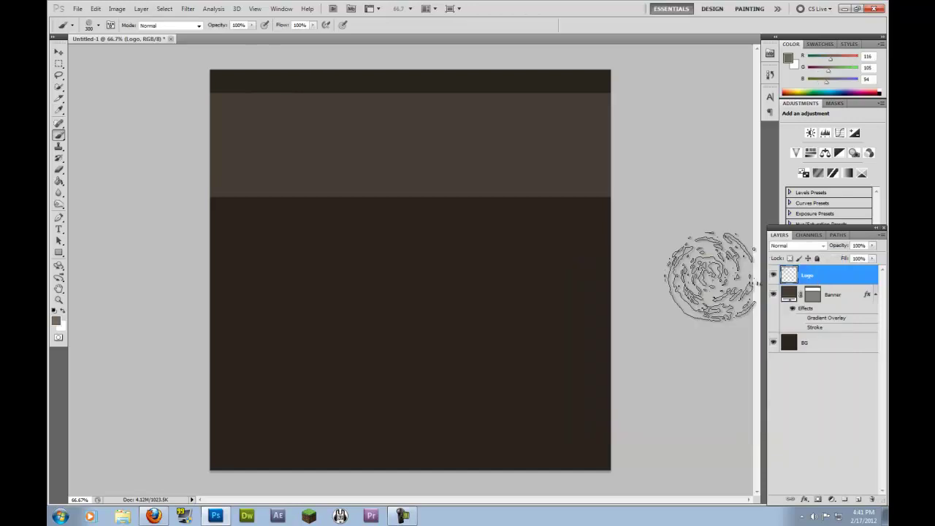
click(256, 153)
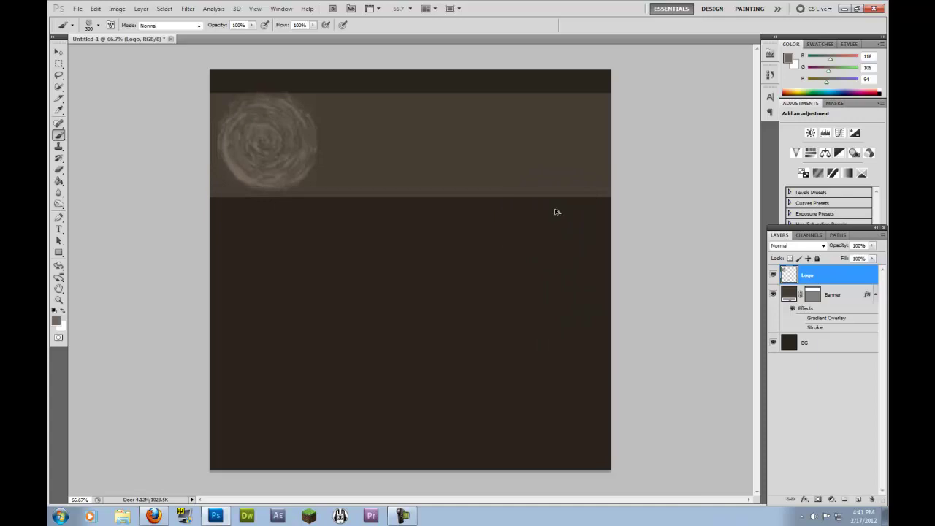
key(ctrl+alt+z)
key(ctrl+alt+z)
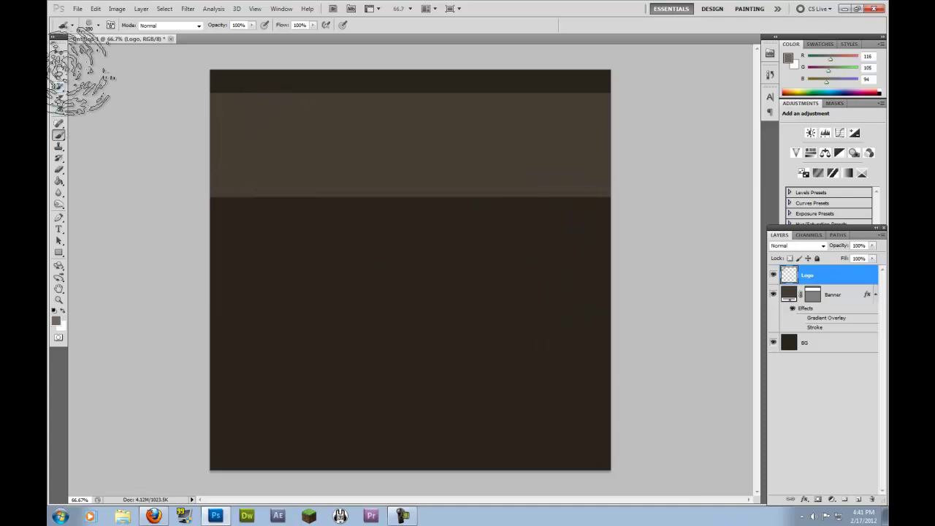
Choose the 262 px curved-arrow brush from the brush presets
click(96, 27)
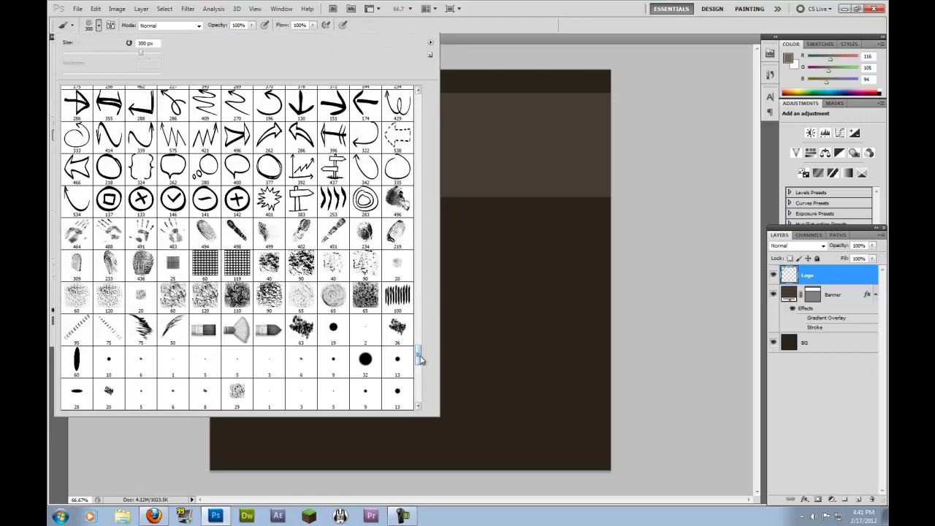
drag(418, 356, 421, 345)
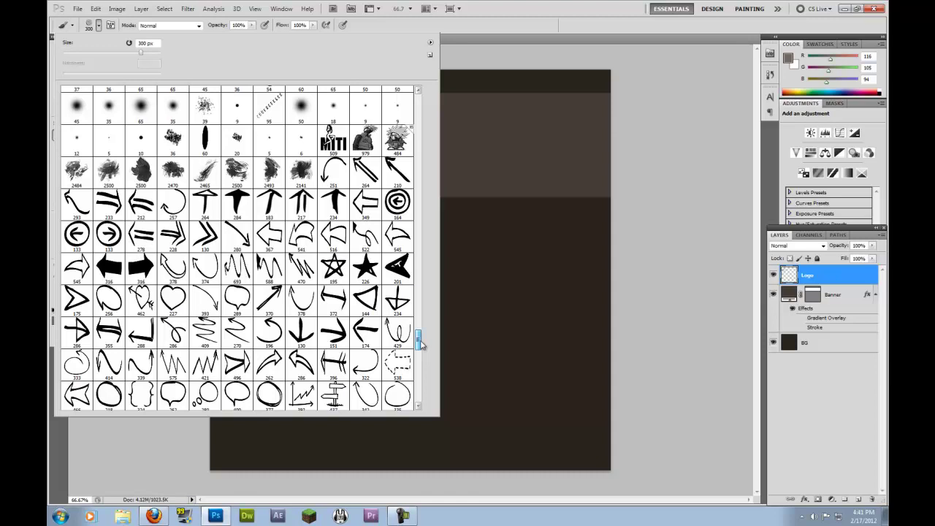
mouse_move(421, 345)
mouse_down()
mouse_move(420, 324)
mouse_move(422, 352)
mouse_up()
double_click(270, 219)
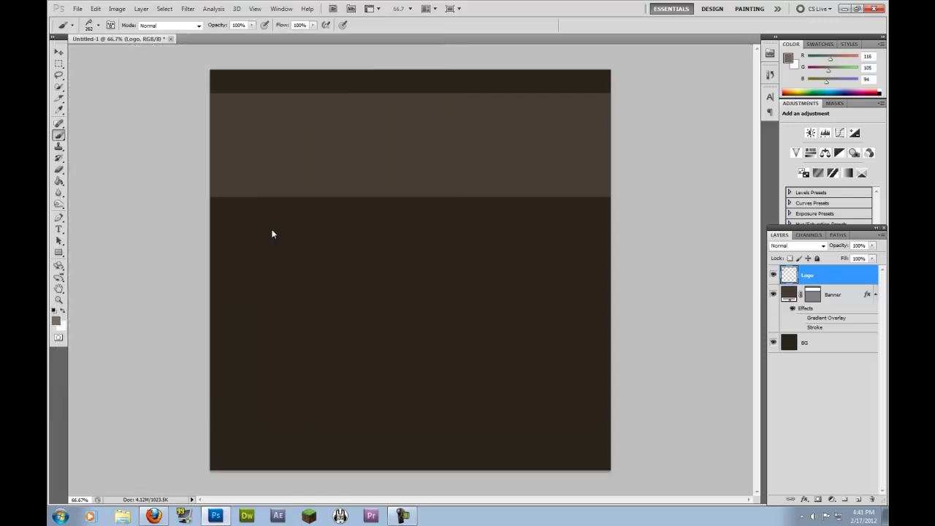
Stamp two trial curved arrows on the banner, then undo them
click(260, 147)
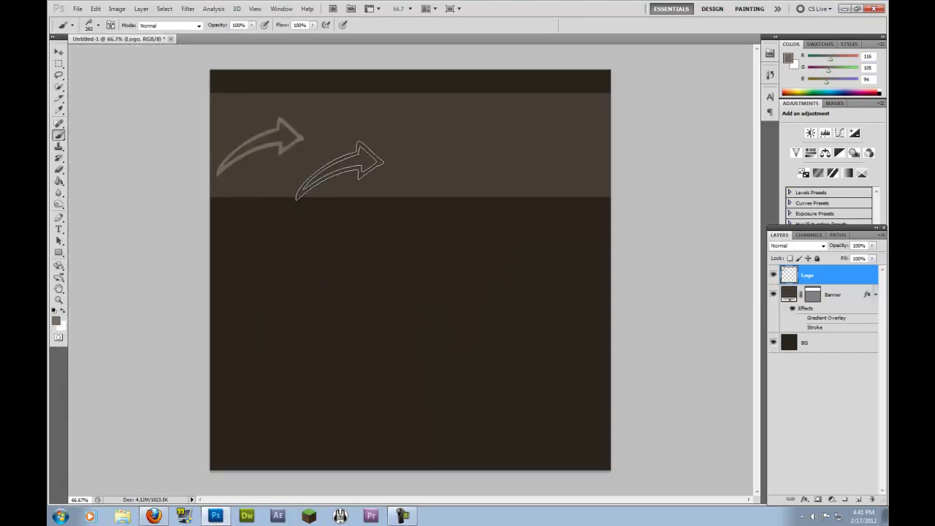
click(268, 154)
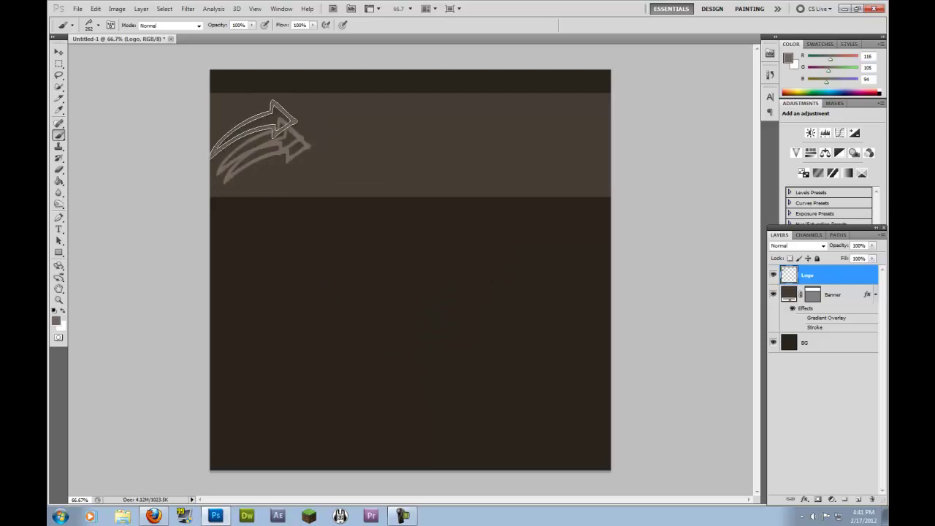
key(ctrl+z)
key(ctrl+z)
key(ctrl+alt+z)
key(ctrl+alt+z)
key(ctrl+alt+z)
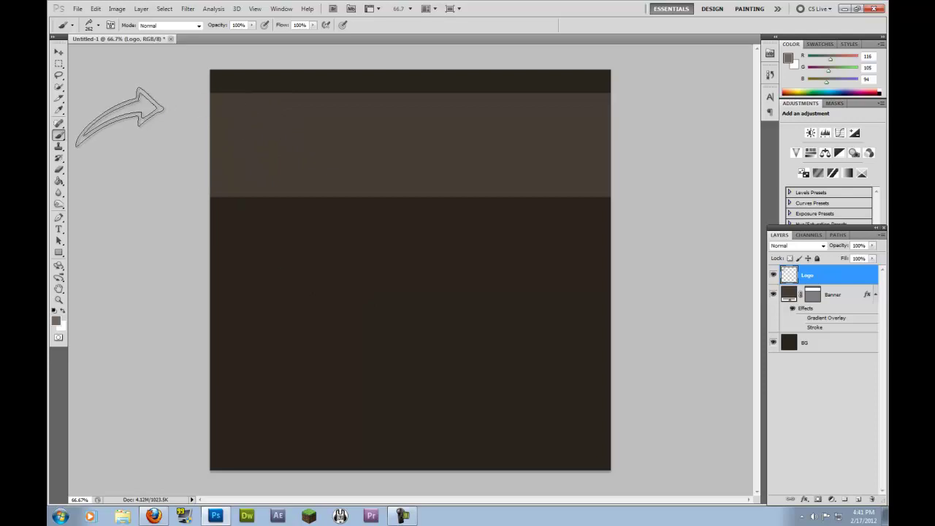
Stamp the circular logo brush at 300 px on the banner's left end, undoing the extra dab
click(98, 26)
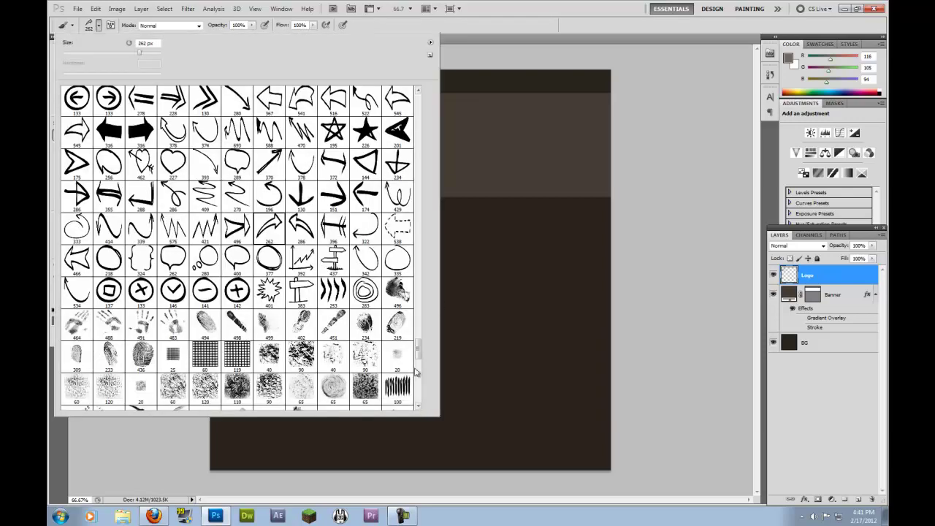
mouse_move(418, 354)
mouse_down()
mouse_move(430, 300)
mouse_move(426, 150)
mouse_move(423, 162)
mouse_up()
double_click(300, 297)
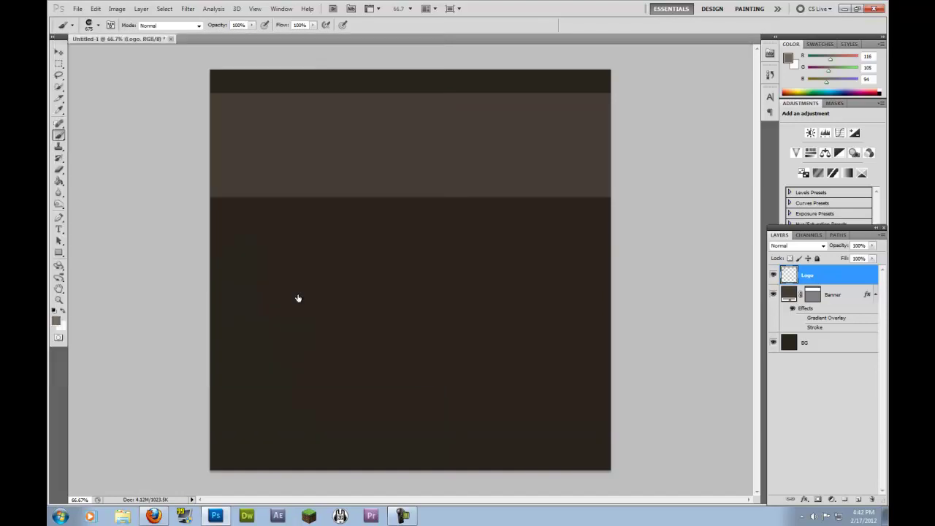
key(bracketleft)
key(bracketleft)
key(bracketleft)
key(bracketleft)
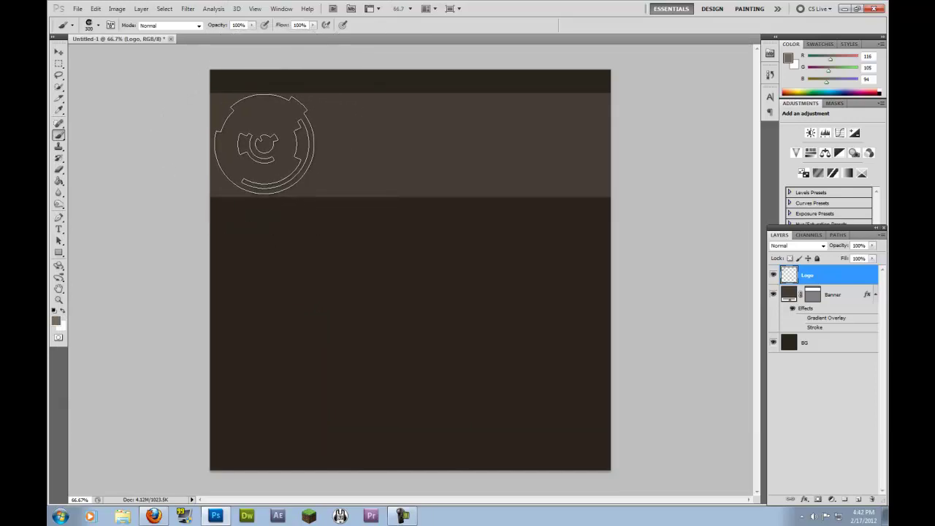
click(264, 144)
click(265, 144)
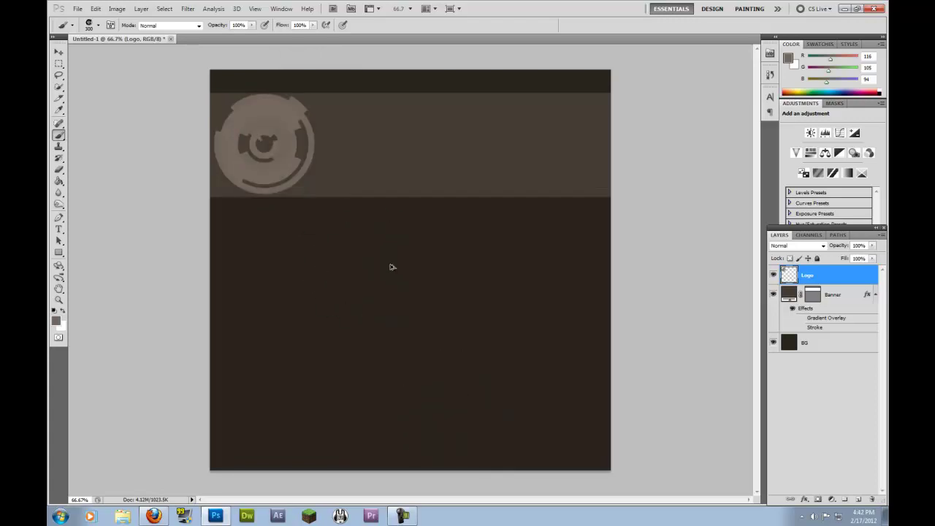
key(ctrl+z)
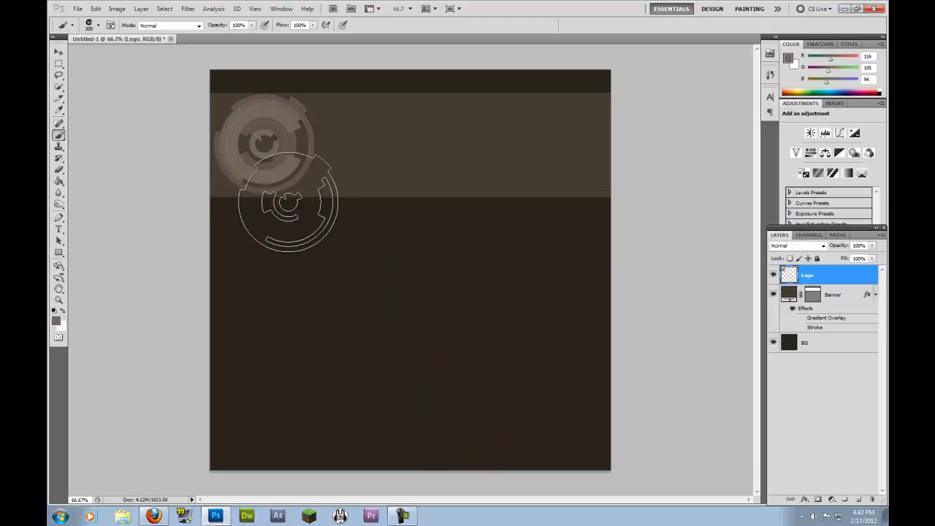
Add an Outer Glow to the Logo layer at 100% opacity and 40 px size
right_click(794, 275)
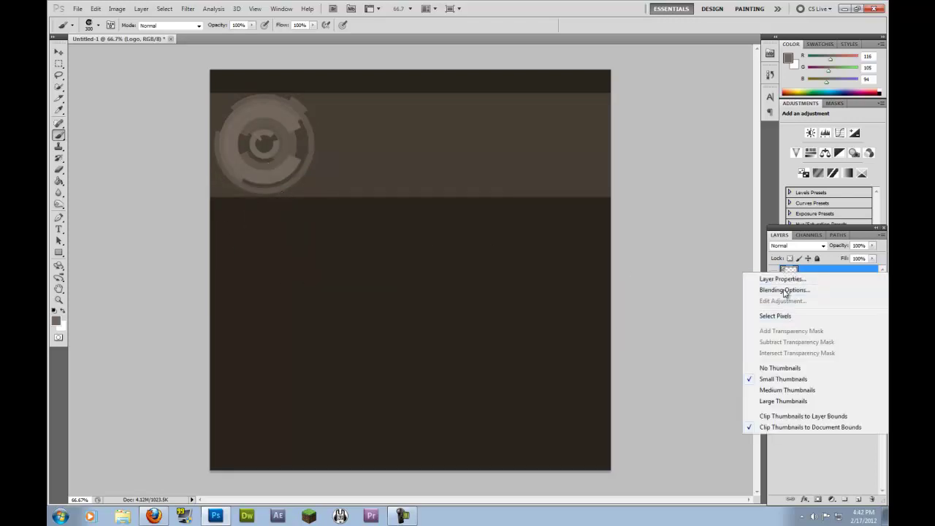
click(784, 290)
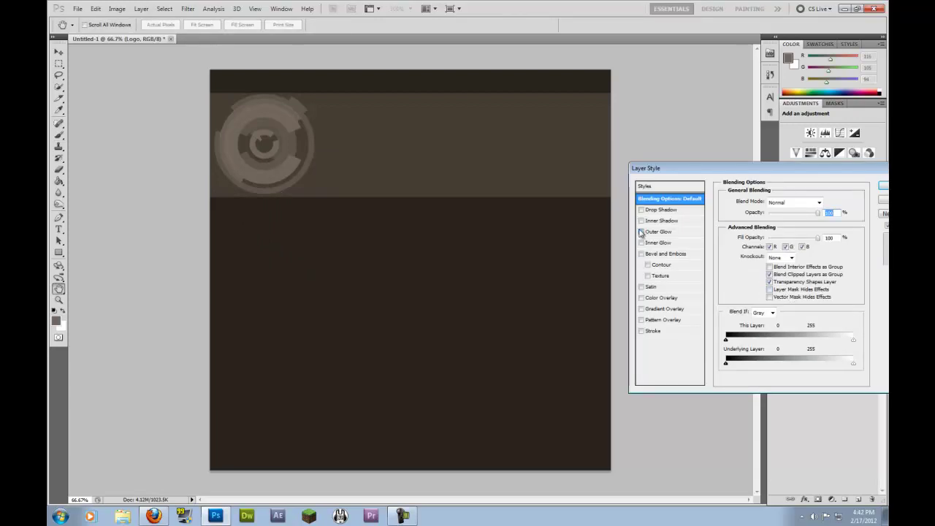
click(642, 232)
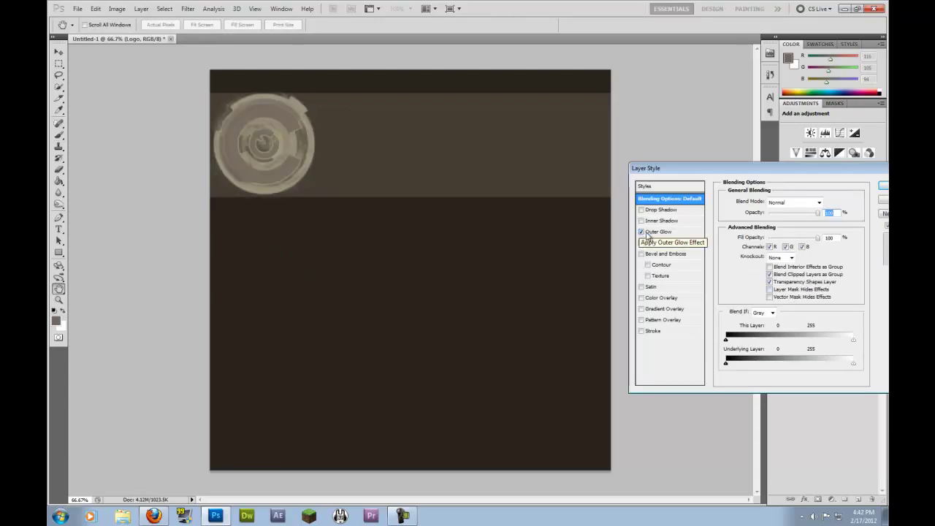
click(662, 232)
click(747, 235)
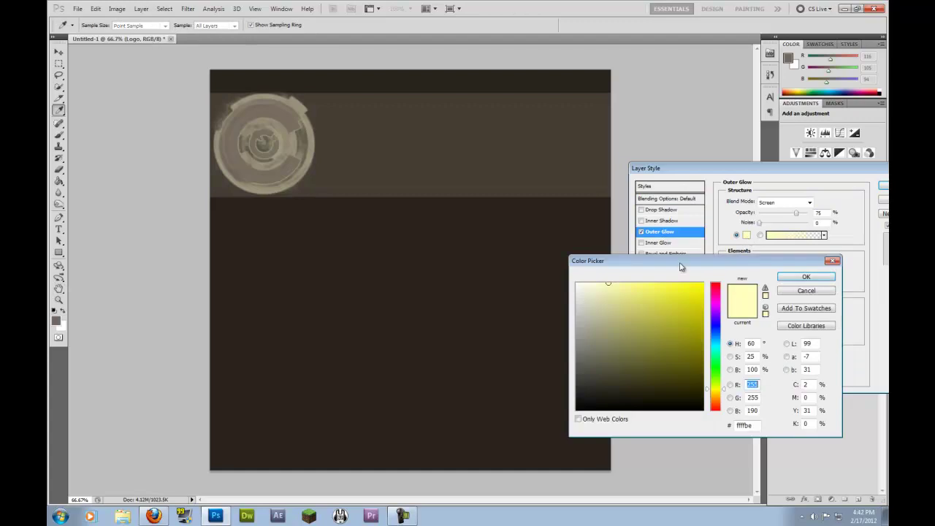
click(798, 281)
drag(797, 213, 830, 218)
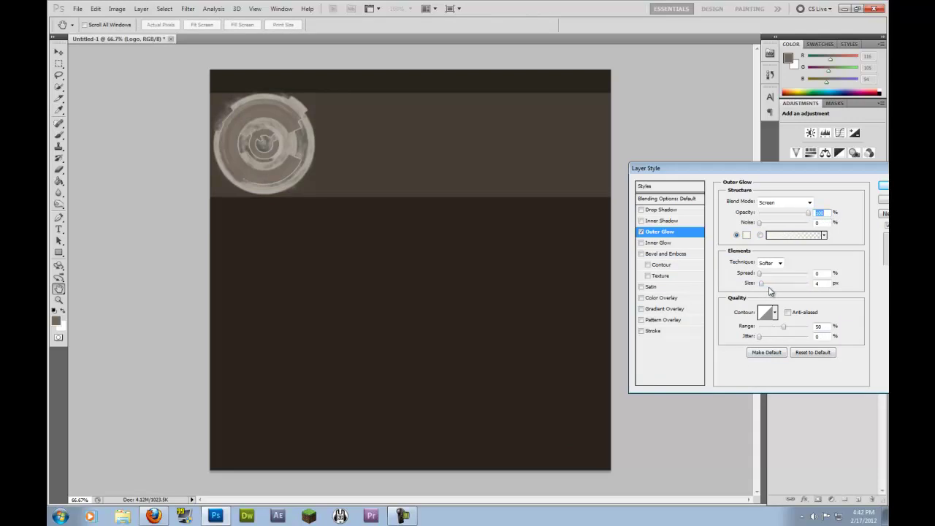
drag(763, 288, 778, 289)
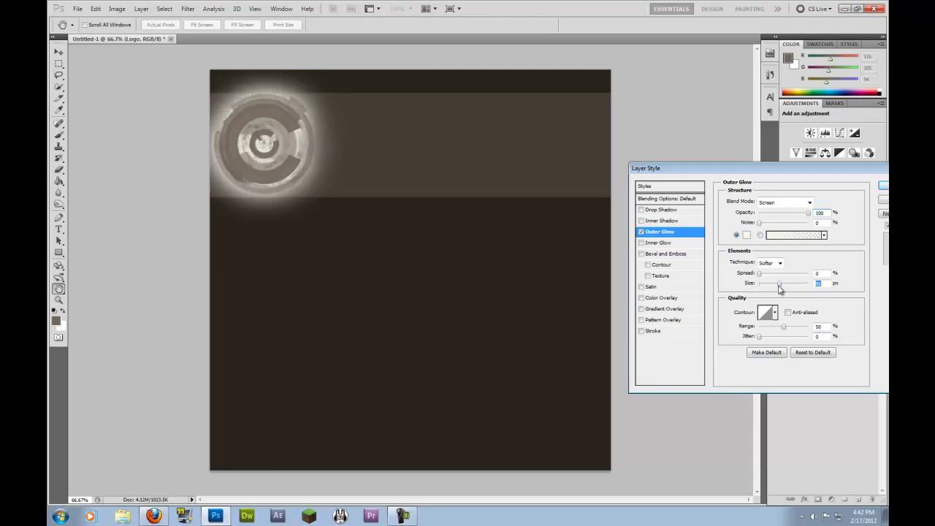
mouse_move(777, 287)
mouse_down()
mouse_move(768, 289)
mouse_move(859, 297)
mouse_move(773, 298)
mouse_up()
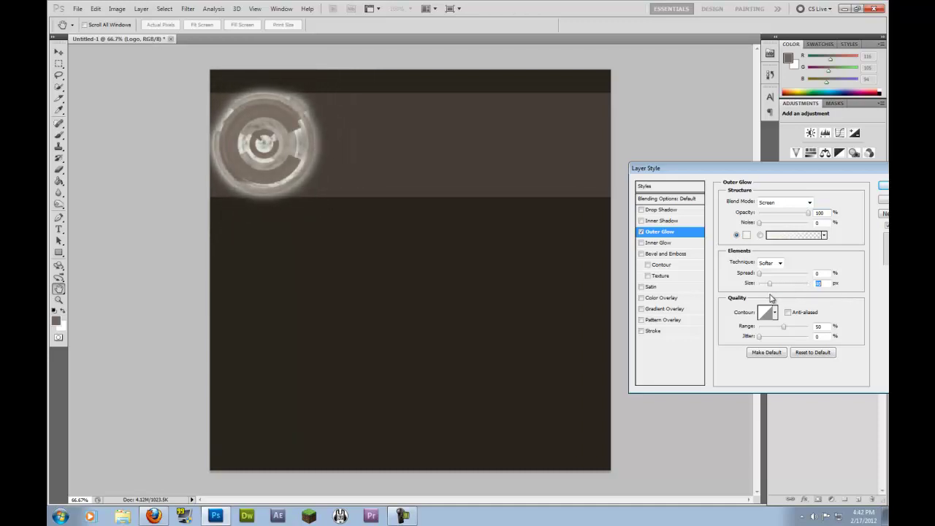
click(885, 188)
key(b)
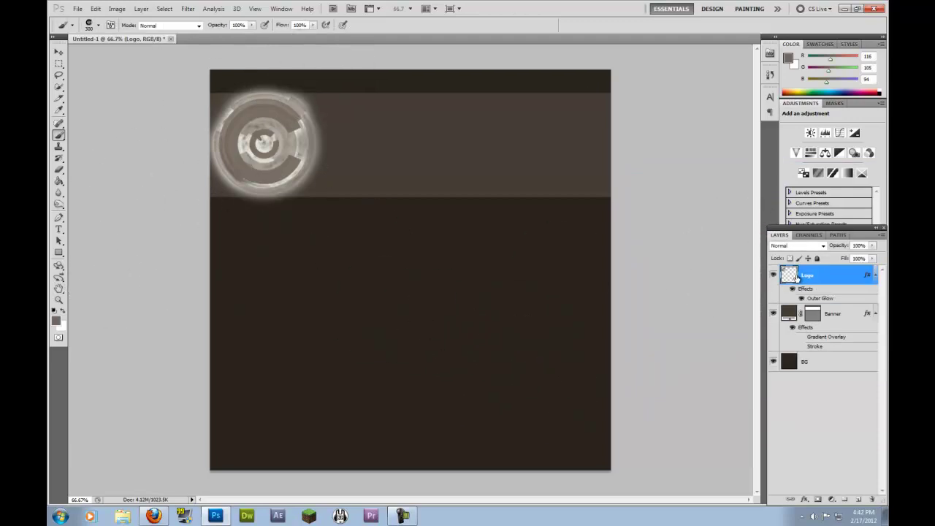
On a new layer, draw a text box across the banner and type the SAFE COMPANY title
click(859, 500)
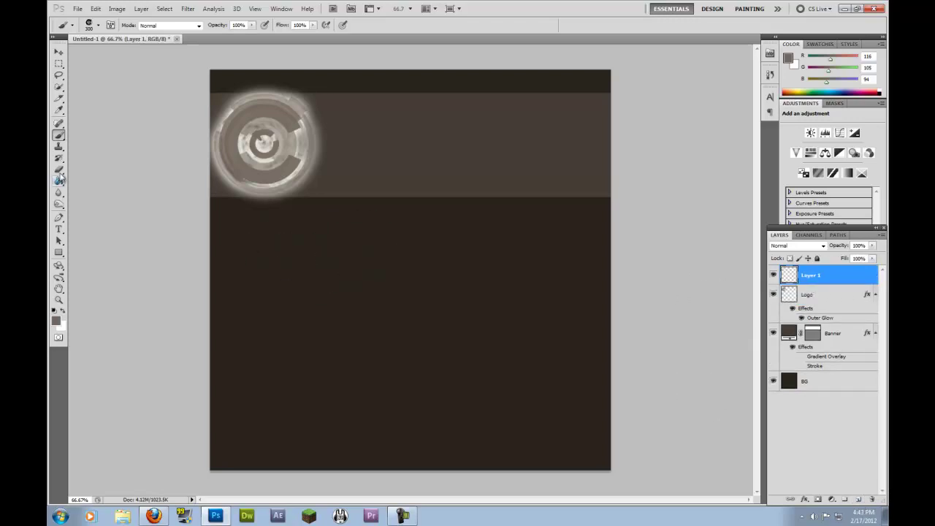
click(59, 229)
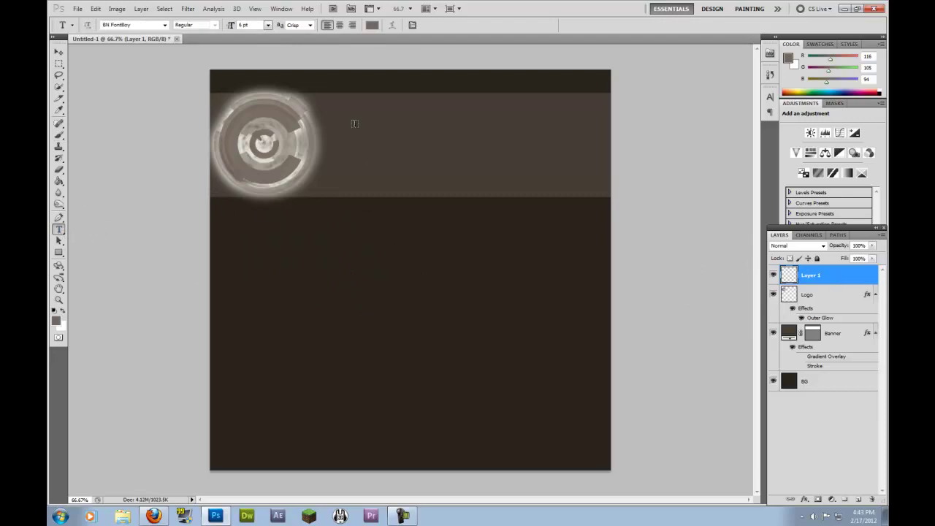
drag(342, 115, 578, 179)
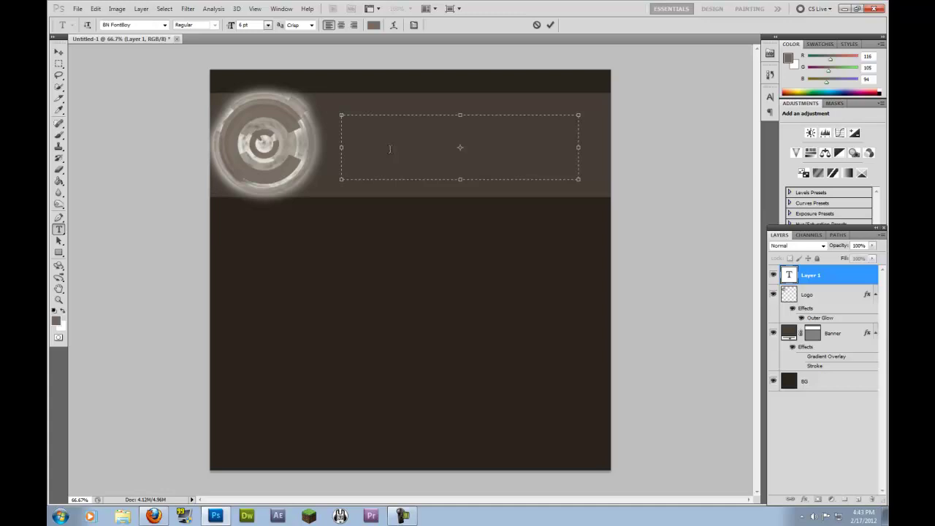
text(Home)
Set the title to 60 pt in a light colour sampled from the logo
click(268, 25)
click(263, 162)
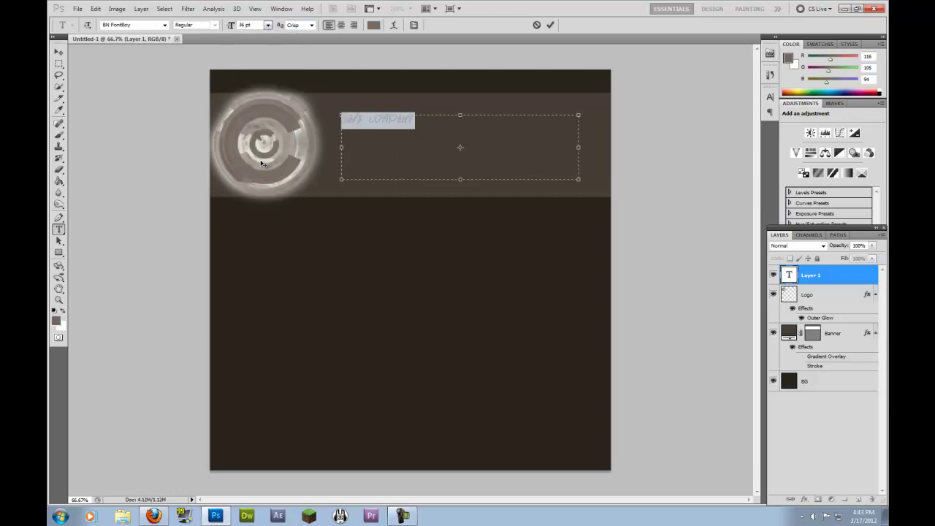
click(268, 24)
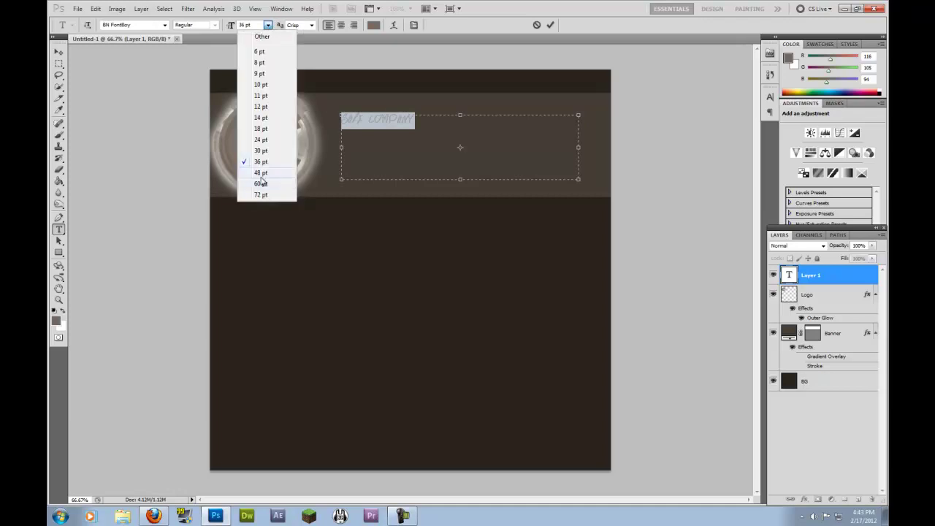
click(263, 185)
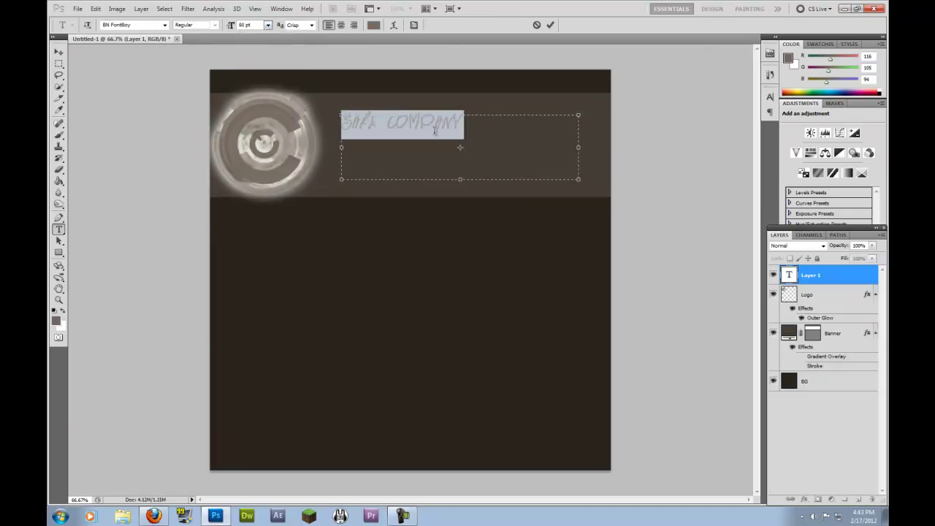
click(373, 25)
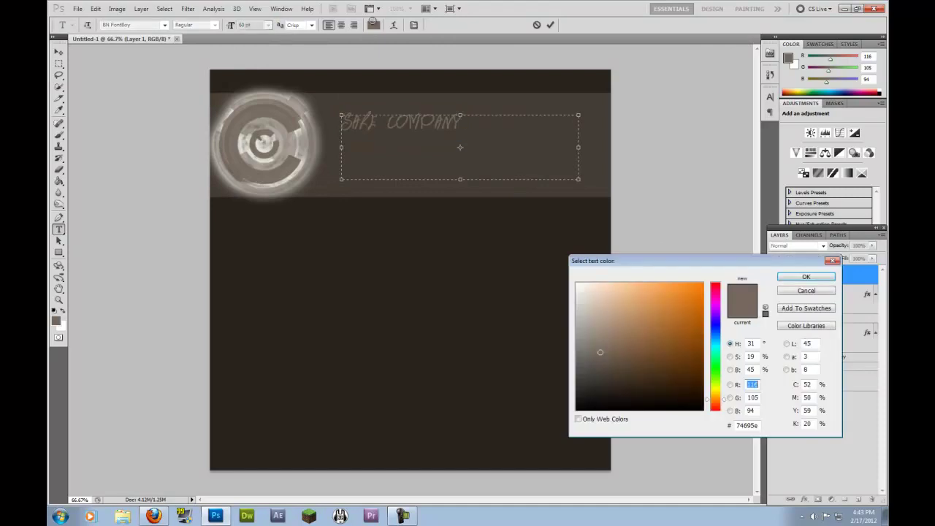
click(260, 143)
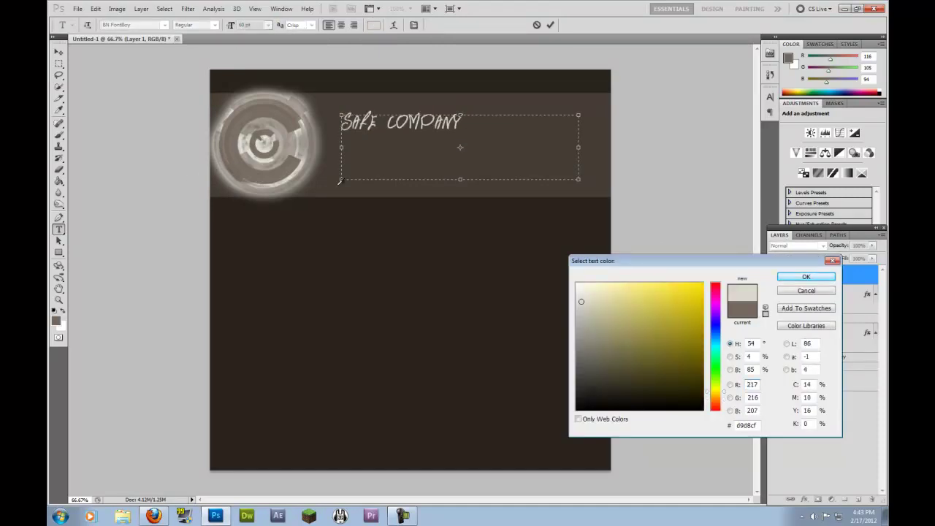
click(829, 278)
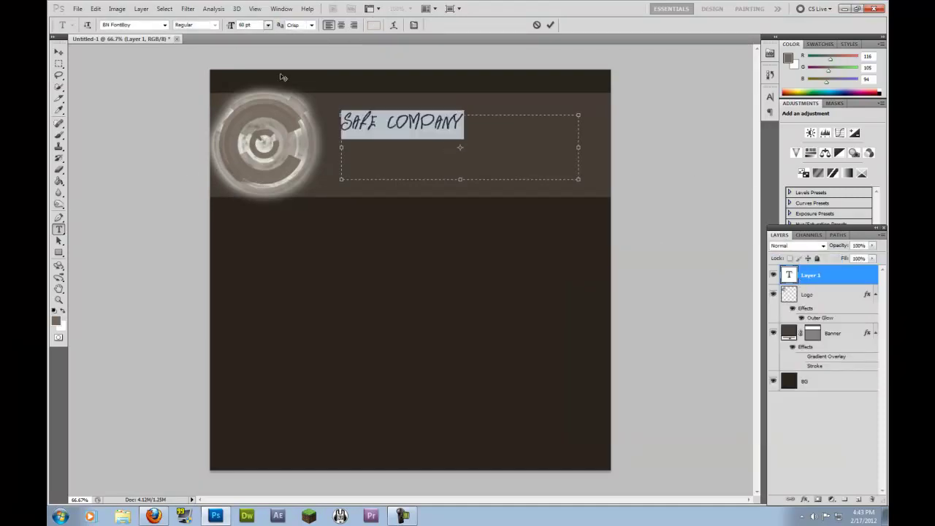
Change the title's font, commit it, and move it left and down beside the logo
click(132, 28)
click(134, 26)
key(Down)
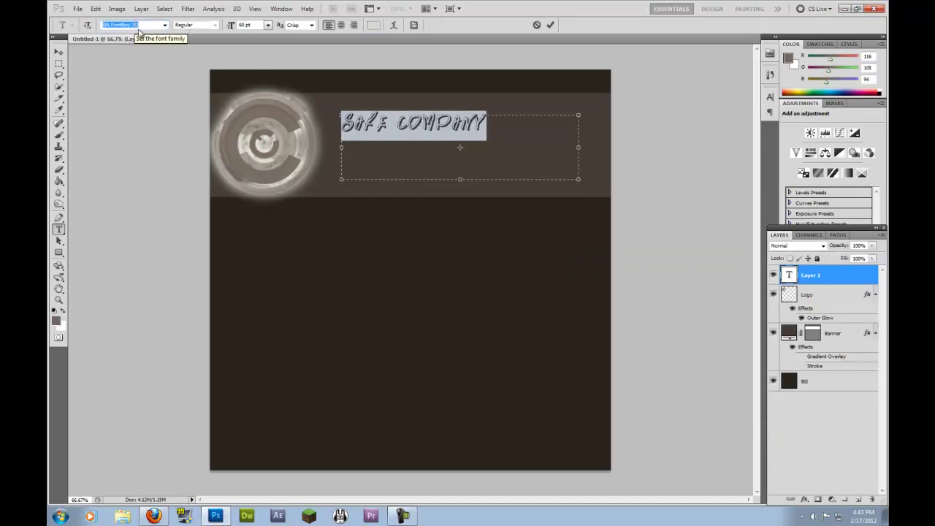
click(58, 52)
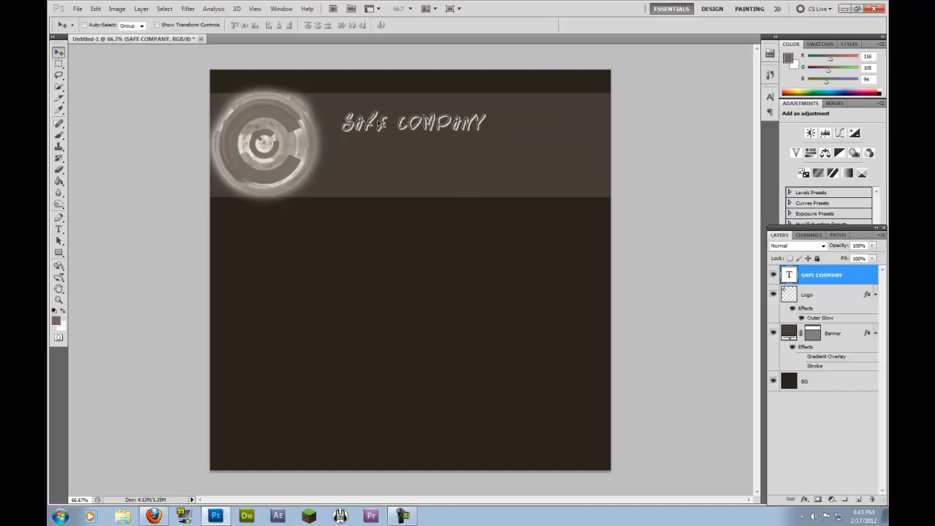
drag(378, 125, 366, 141)
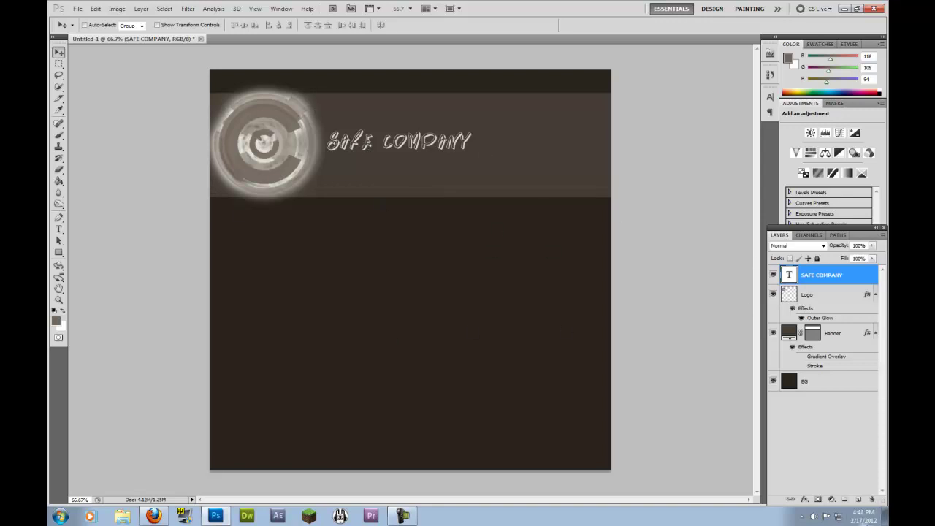
Add a new layer at the top of the stack and rename it Bottomcon
click(859, 499)
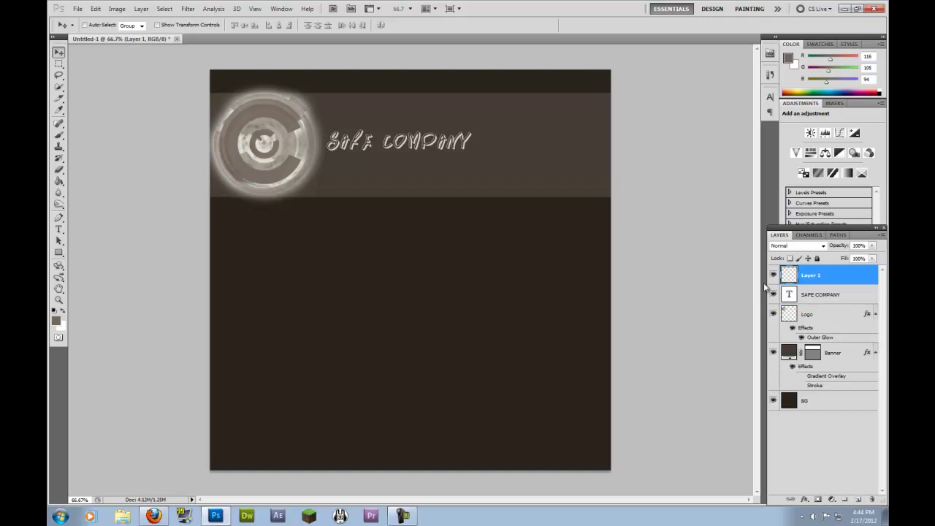
double_click(812, 275)
text(Bottomcon)
key(Return)
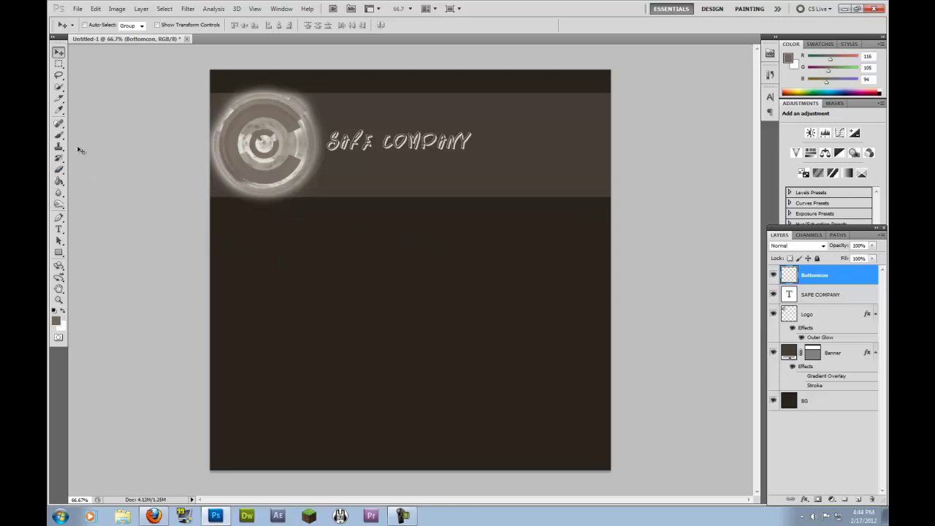
Draw a text box below the banner and type WELCOME in Arial Narrow
click(59, 230)
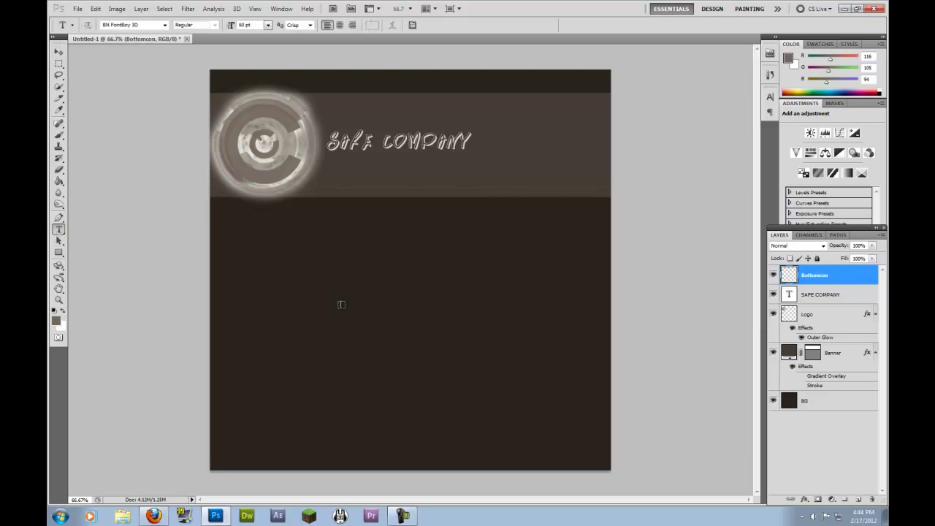
drag(231, 237, 460, 352)
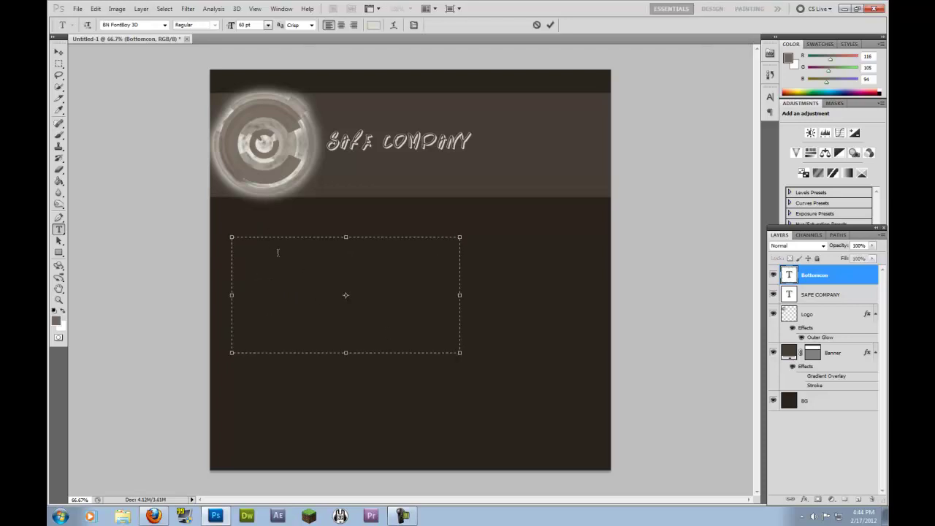
text(WELCOME)
key(ctrl+a)
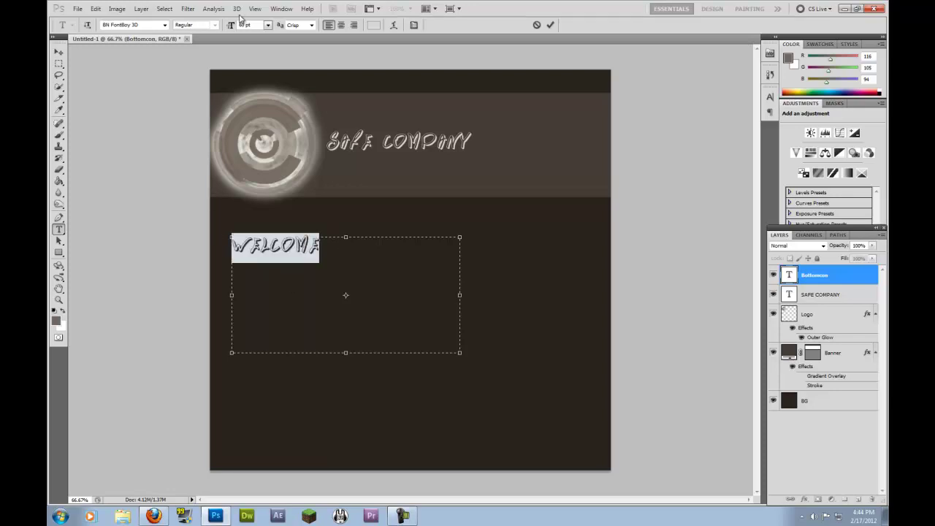
click(164, 25)
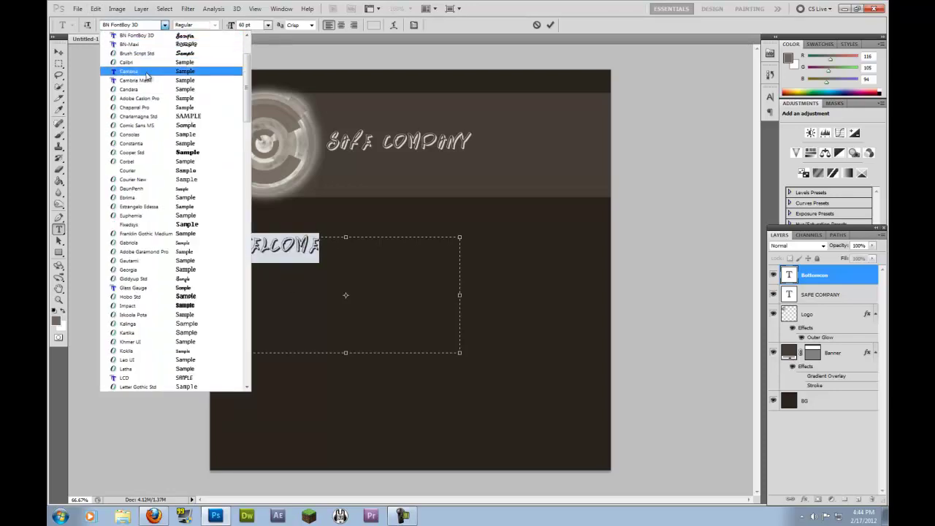
scroll(176, 87, up, 3)
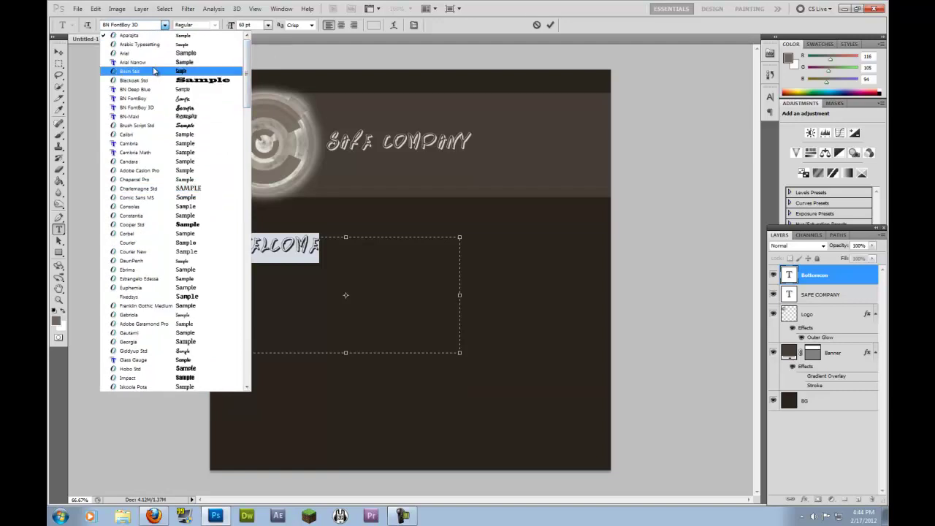
click(133, 62)
click(345, 244)
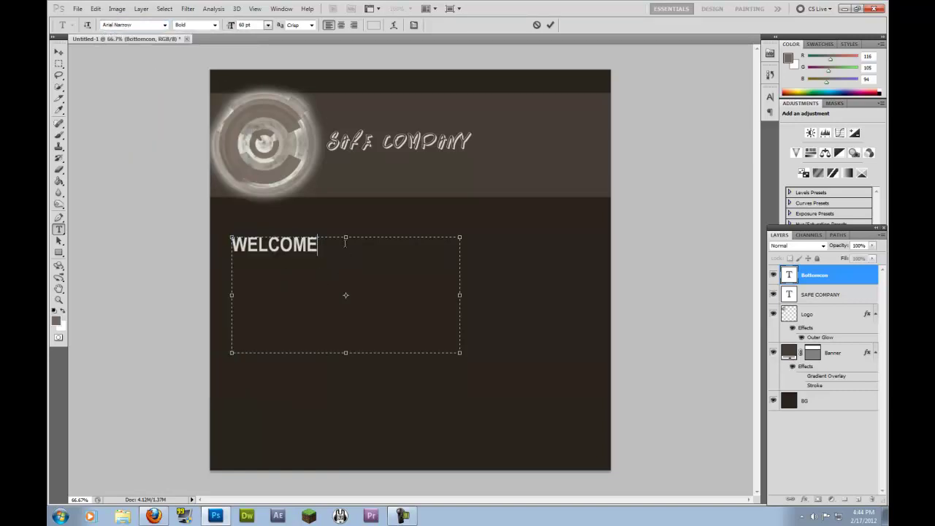
drag(345, 244, 204, 232)
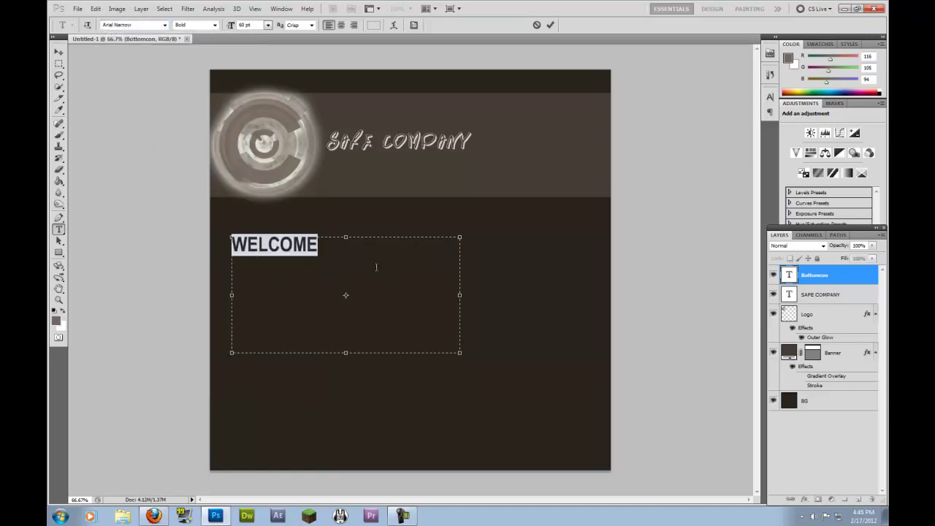
click(793, 275)
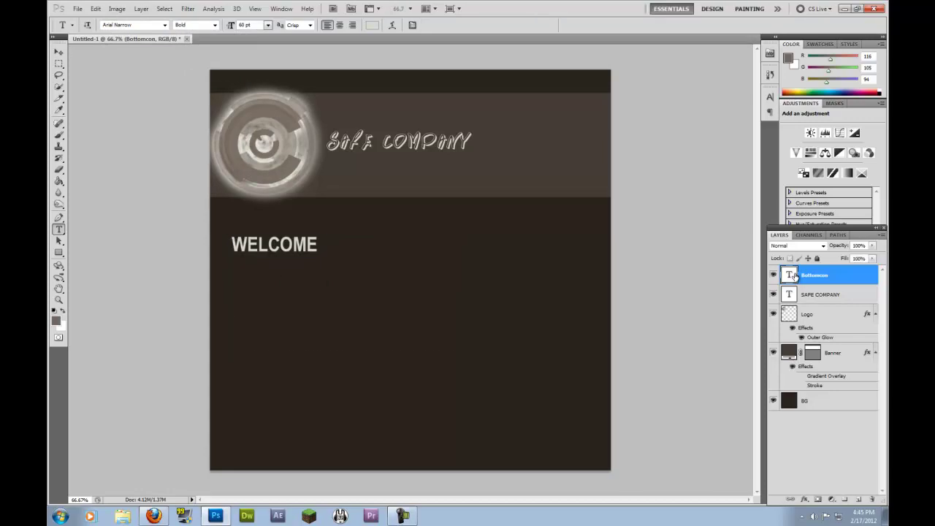
Apply a Bevel and Emboss layer style to the WELCOME heading
right_click(795, 276)
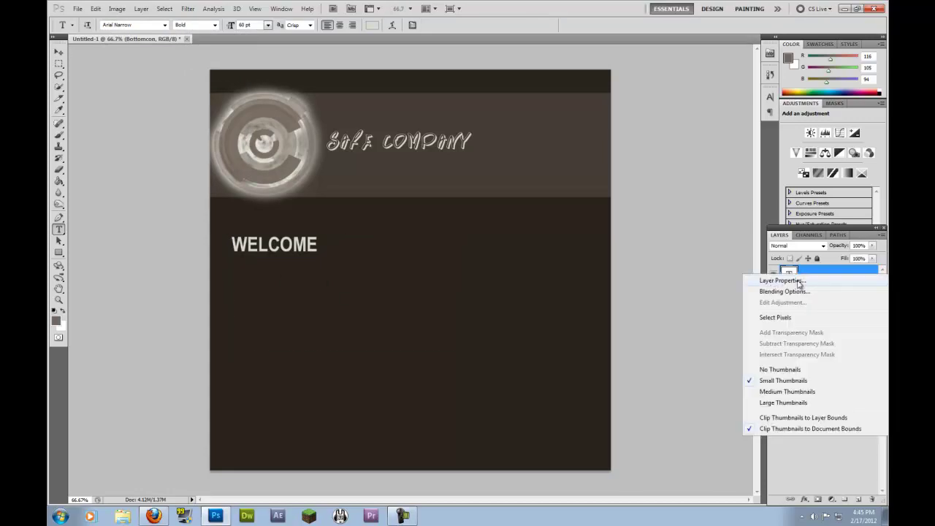
click(787, 293)
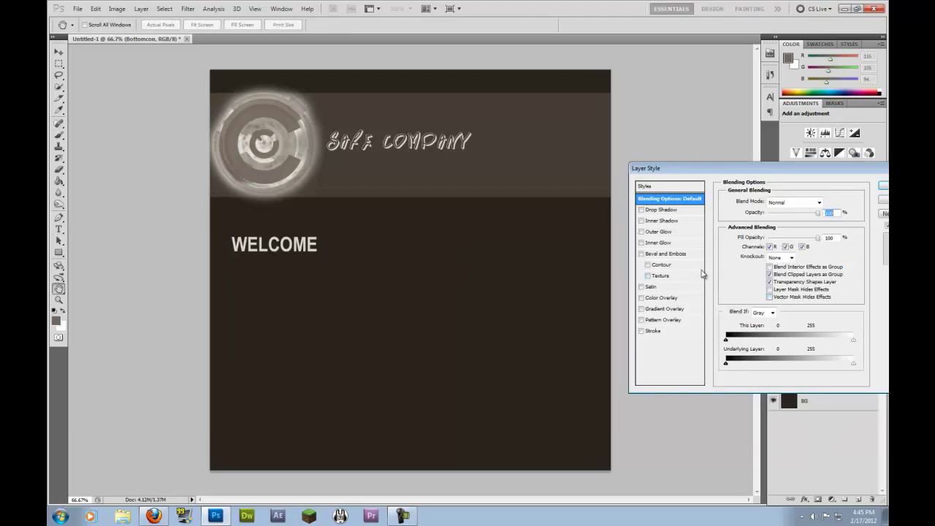
click(642, 254)
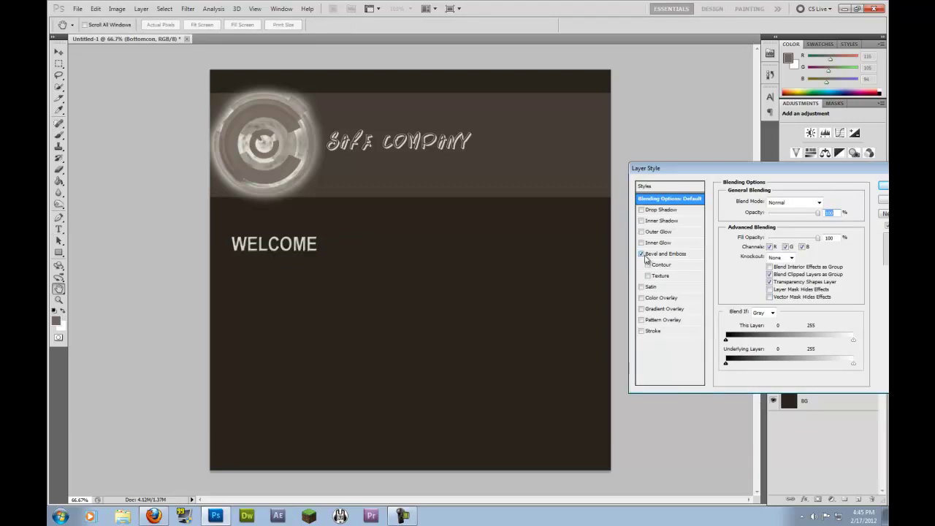
click(884, 187)
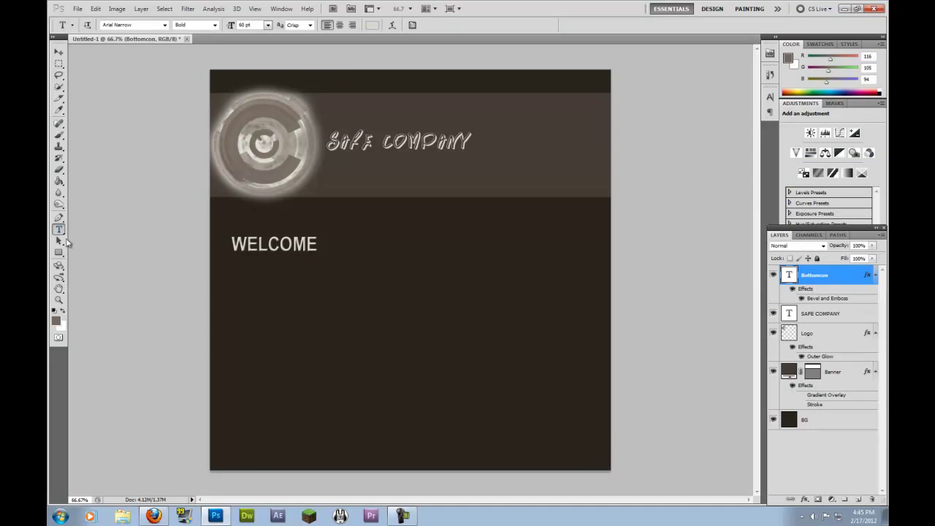
On a new layer, draw a text box under WELCOME and paste placeholder text
click(858, 499)
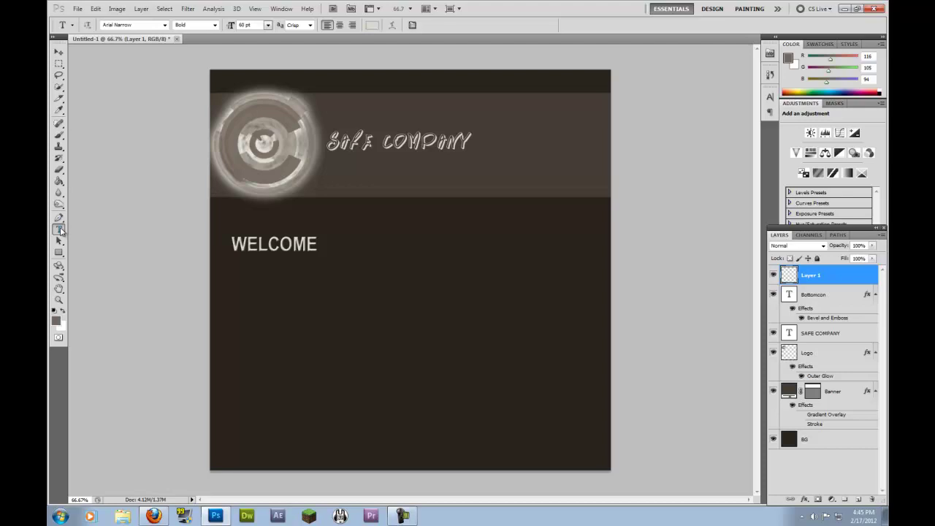
drag(236, 265, 494, 353)
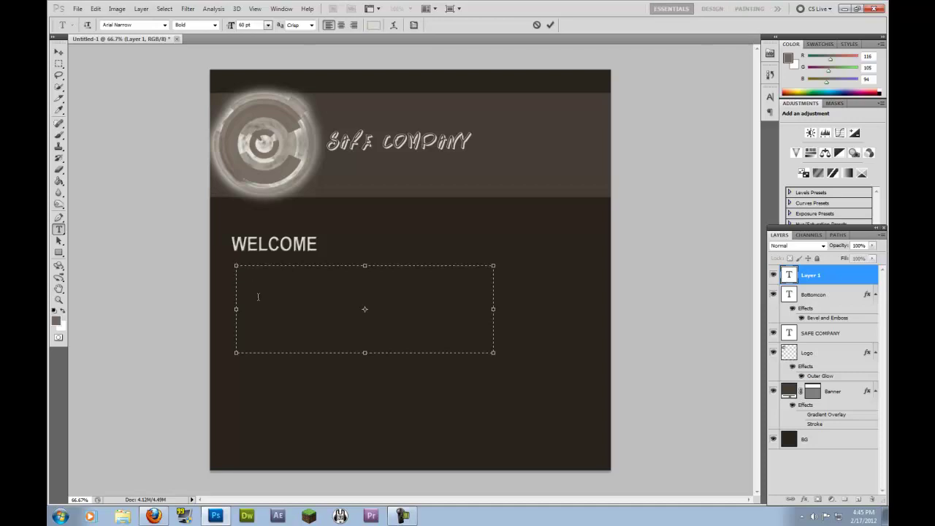
text(adnfaknkdngsakndga'kdngakdng'akdng;akdng;akdng;adnkg;adnkgadkngadkngakndg;adkngakndgakngakngd;aknga kngagknakgnakgnaknganga'ng)
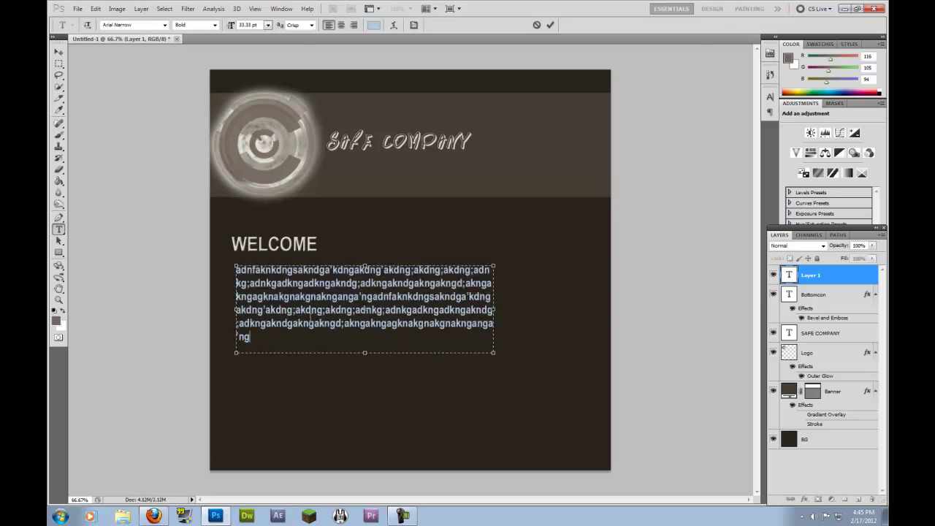
text(adnfaknkdngsakndga'kdngakdng'akdng;akdng;akdng;adnkg;adnkgadkngadkngakndg;adnkgakndgakngakngd;akngakngagknakgnakgnakngangа'ng)
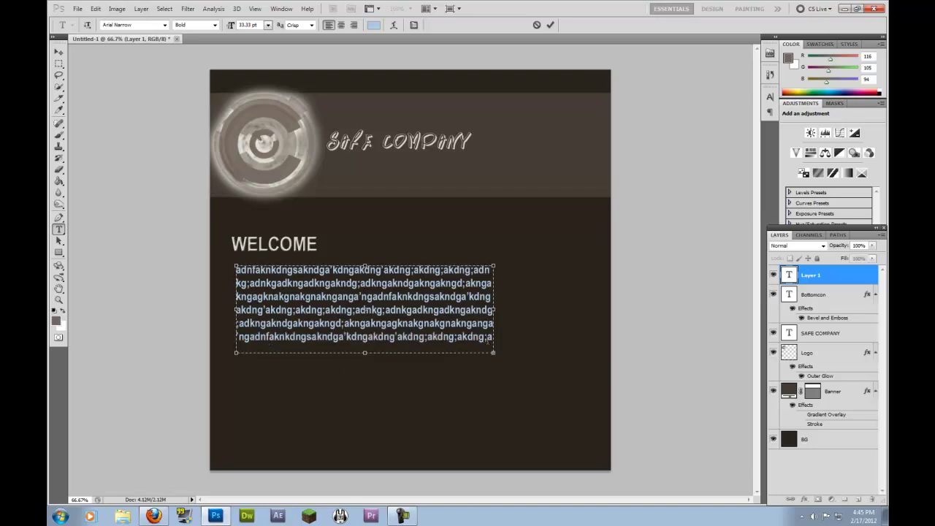
Set the body text to 24 pt and align it with the WELCOME heading's left edge
triple_click(445, 337)
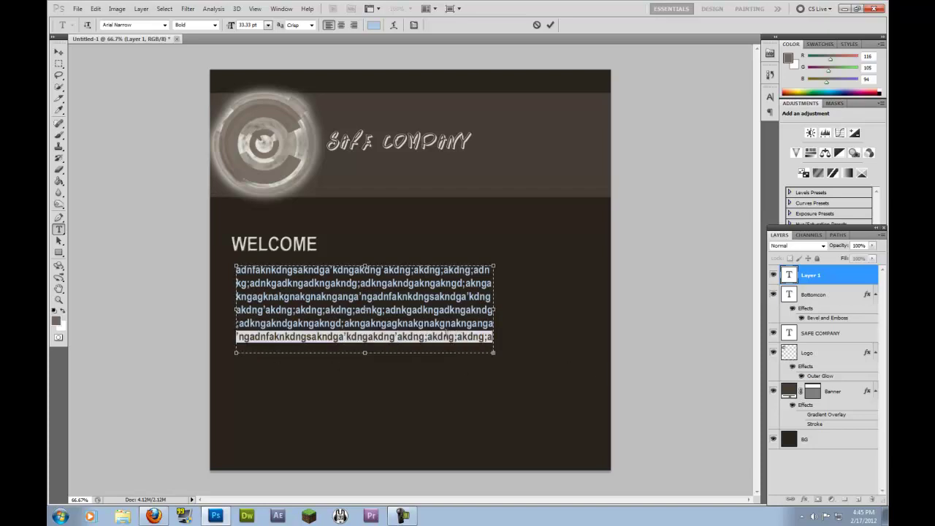
drag(376, 336, 313, 323)
click(421, 320)
key(ctrl+a)
key(ctrl+c)
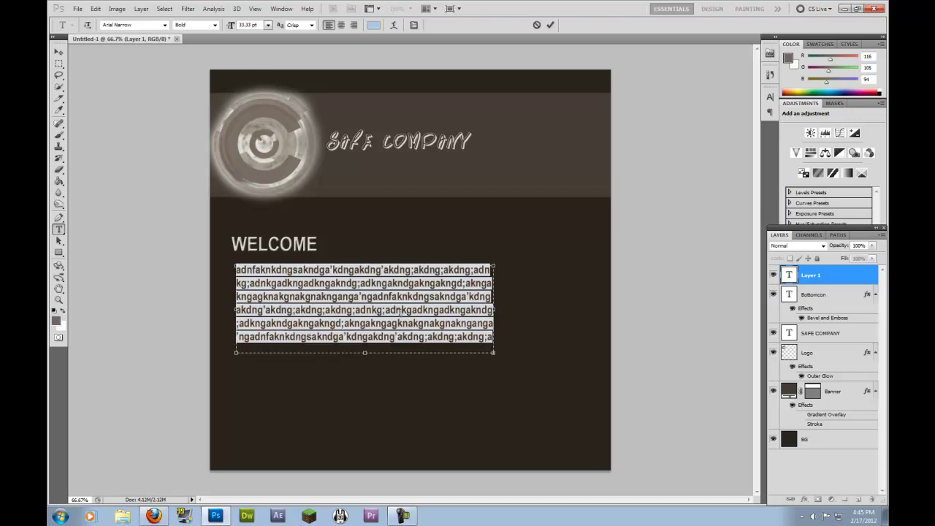
click(268, 24)
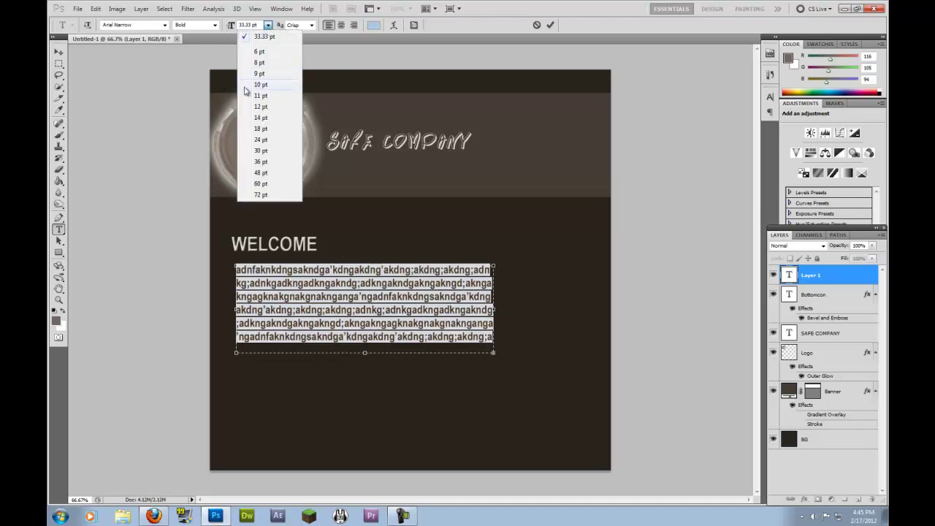
click(261, 139)
click(384, 326)
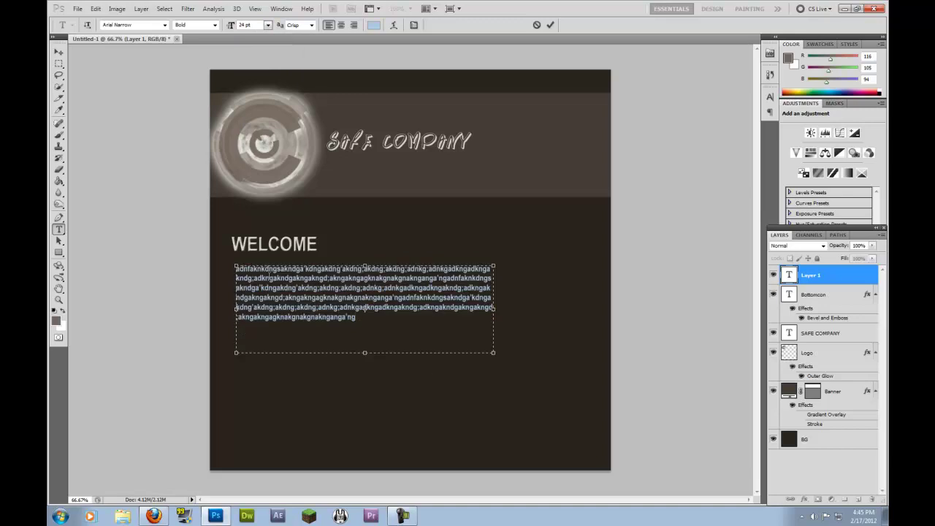
click(59, 51)
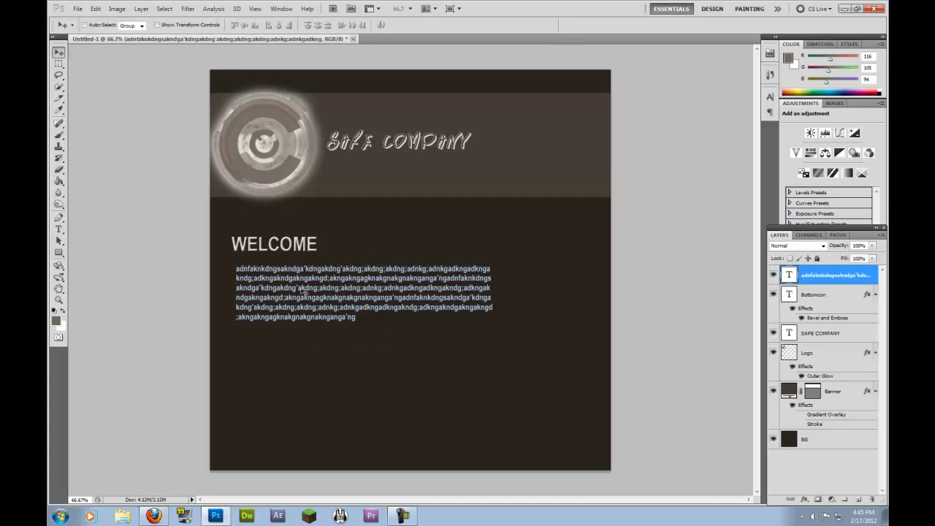
drag(302, 290, 299, 291)
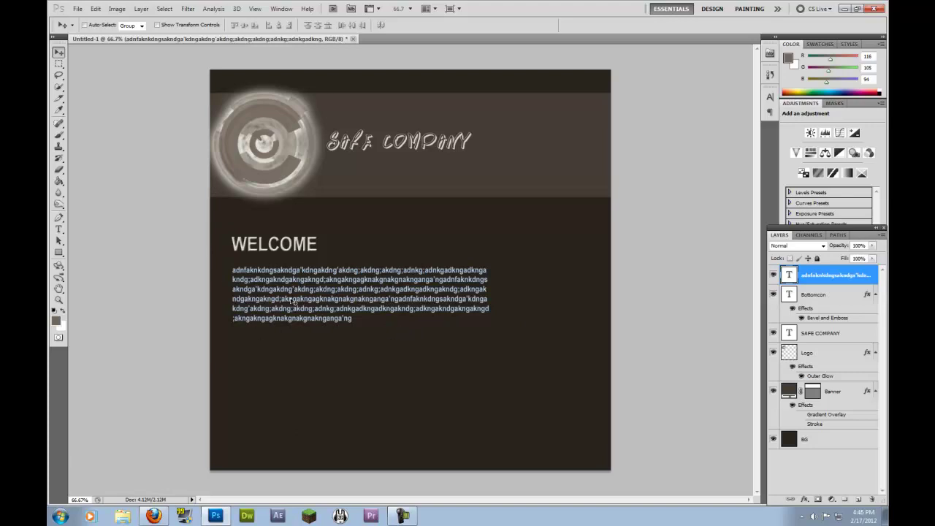
Add a new empty layer named Services
click(859, 500)
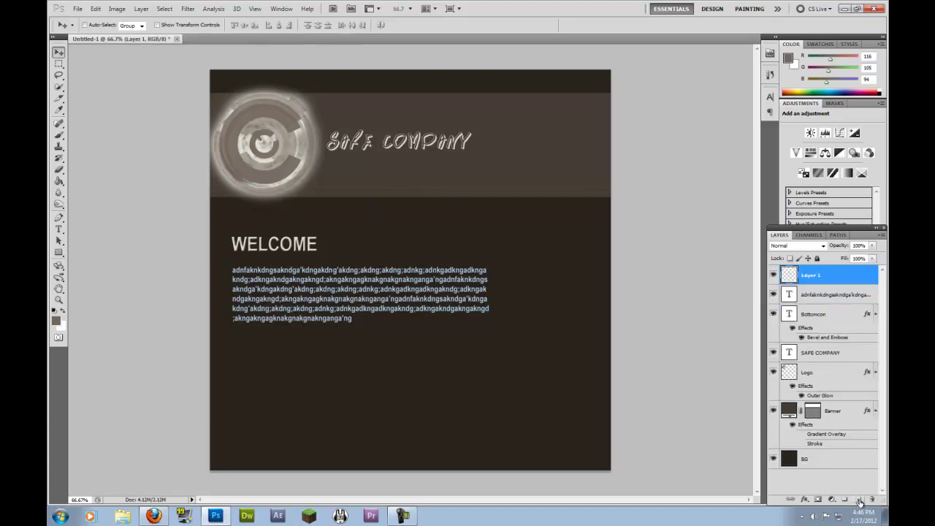
double_click(810, 276)
text(Sa)
text(rvice)
text(s)
key(Return)
Below the body text, type Services: Safe Cracking, Damage reduction, Sales, Safe Repairs, Collections
click(59, 230)
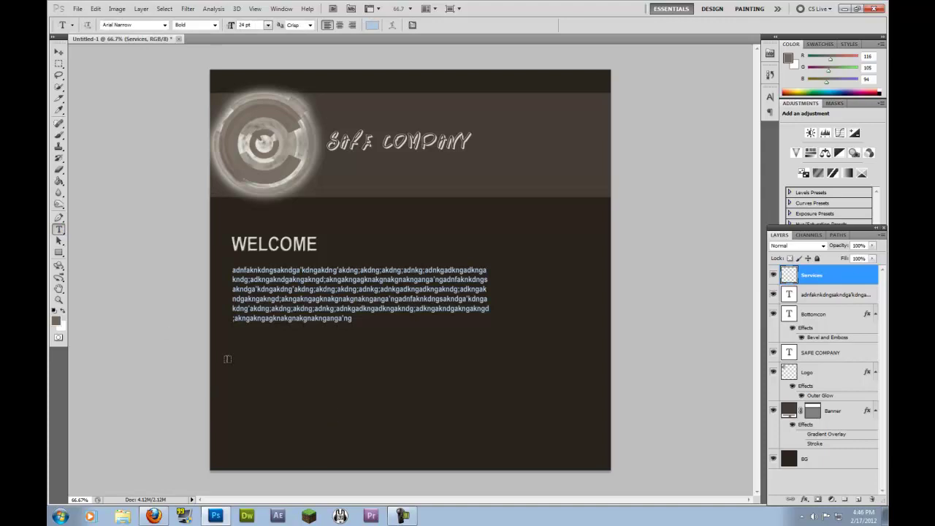
drag(233, 350, 496, 453)
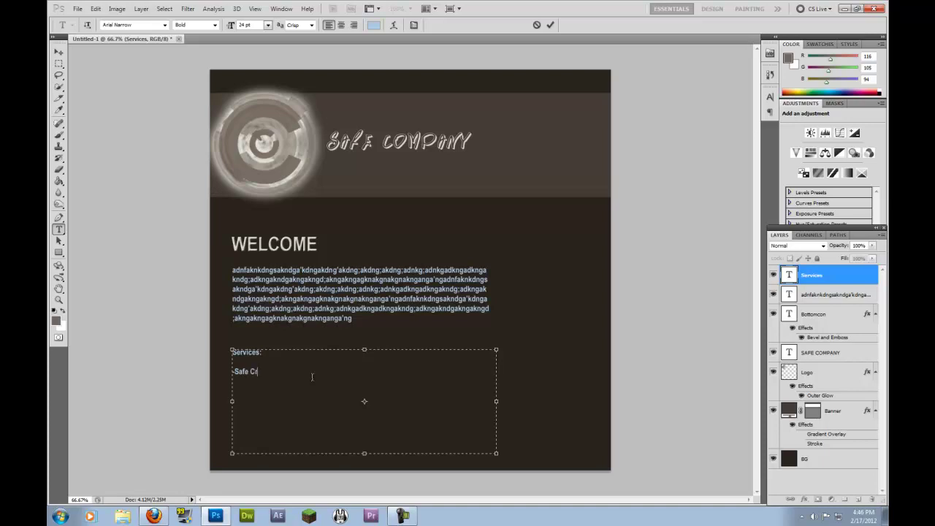
text(cking)
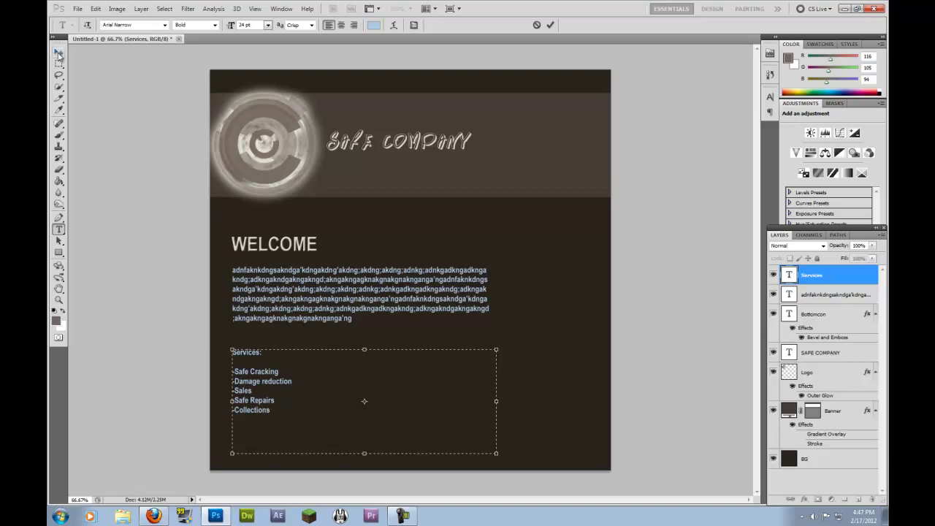
Enlarge the Services: heading to 30 pt and colour the list items pale #eaf0f5
drag(261, 352, 185, 350)
click(268, 26)
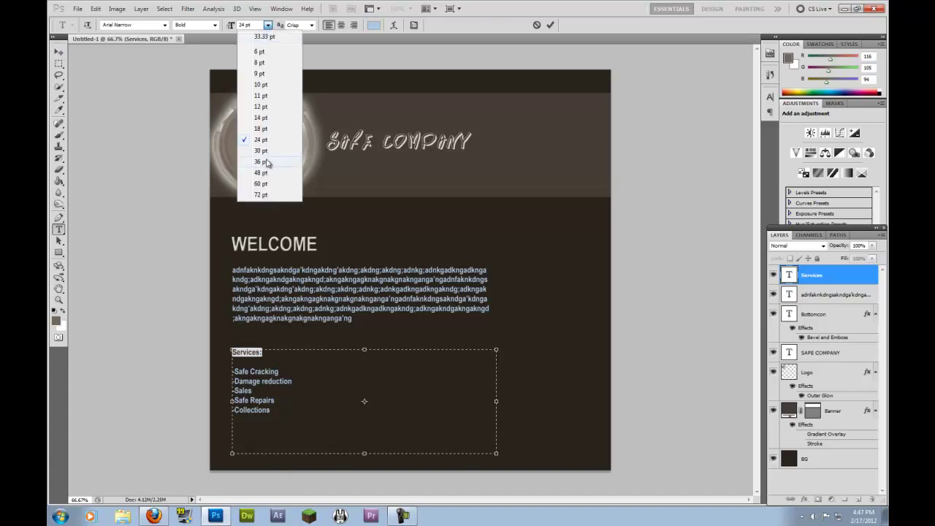
click(264, 152)
click(292, 410)
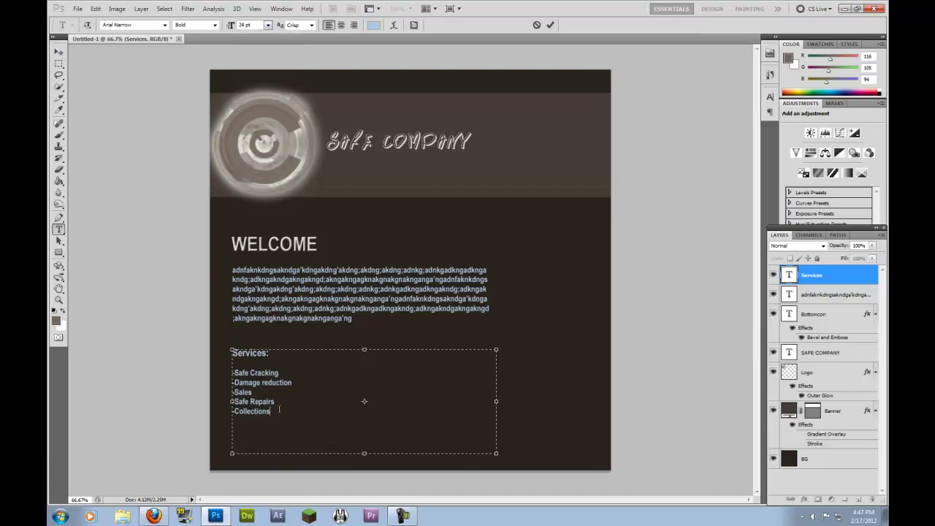
drag(268, 412, 233, 372)
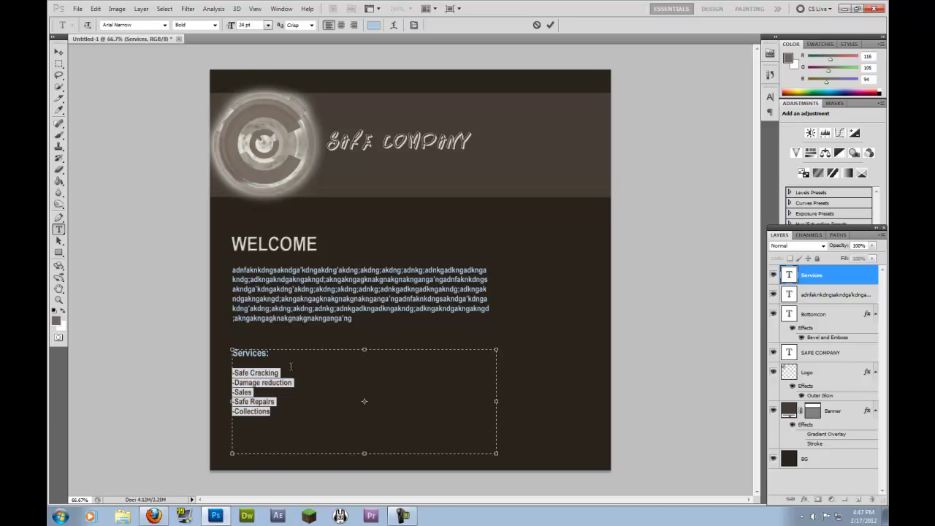
click(374, 25)
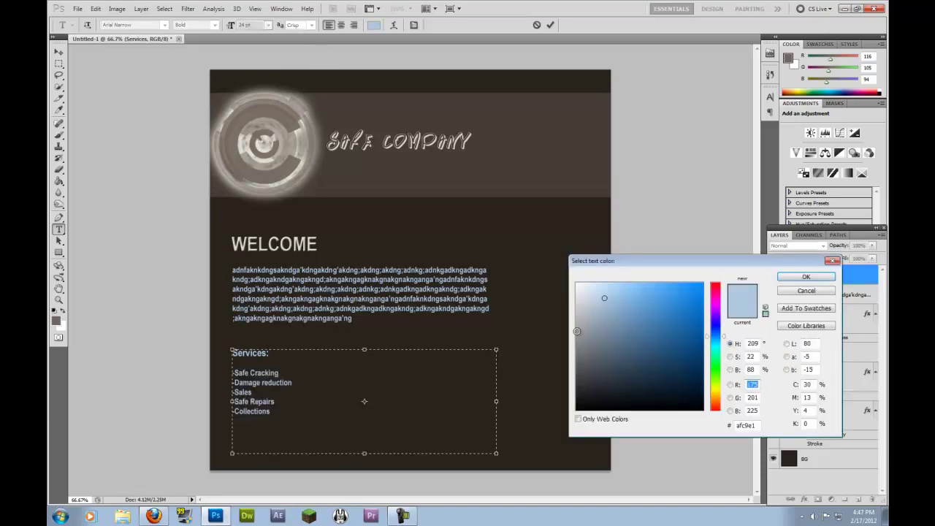
click(582, 287)
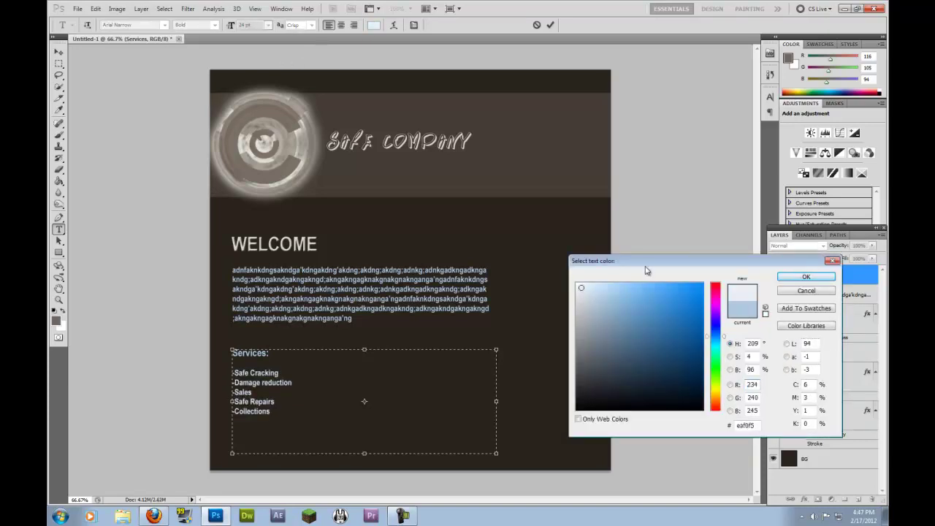
click(806, 277)
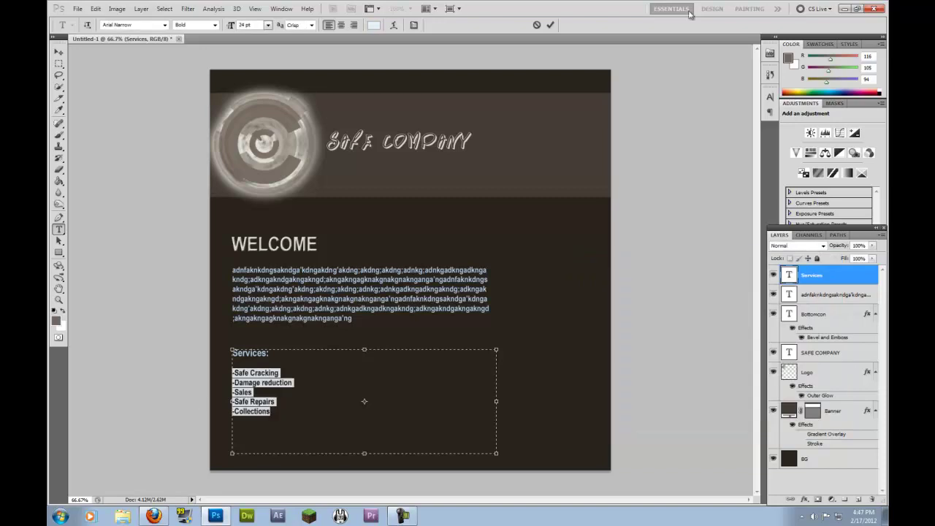
Commit the list and move the Services block right, beside the welcome paragraph
click(59, 53)
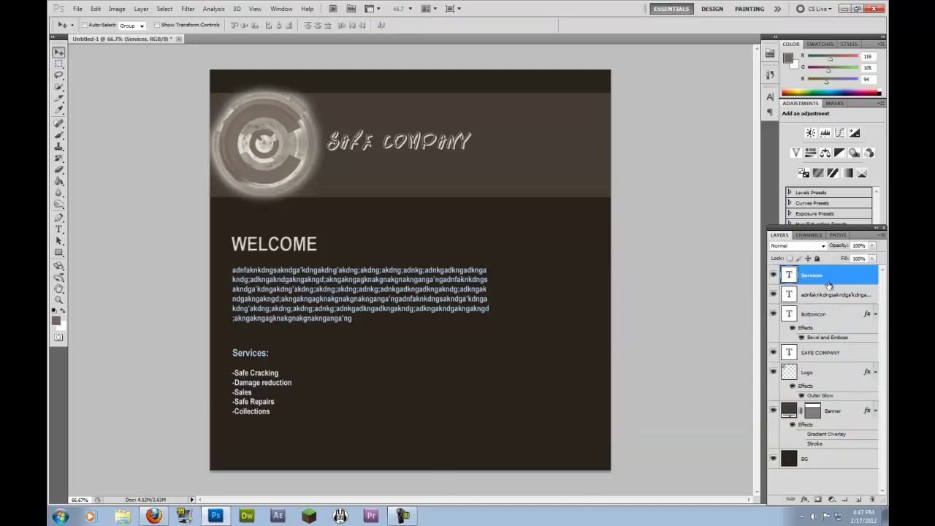
drag(262, 404, 560, 307)
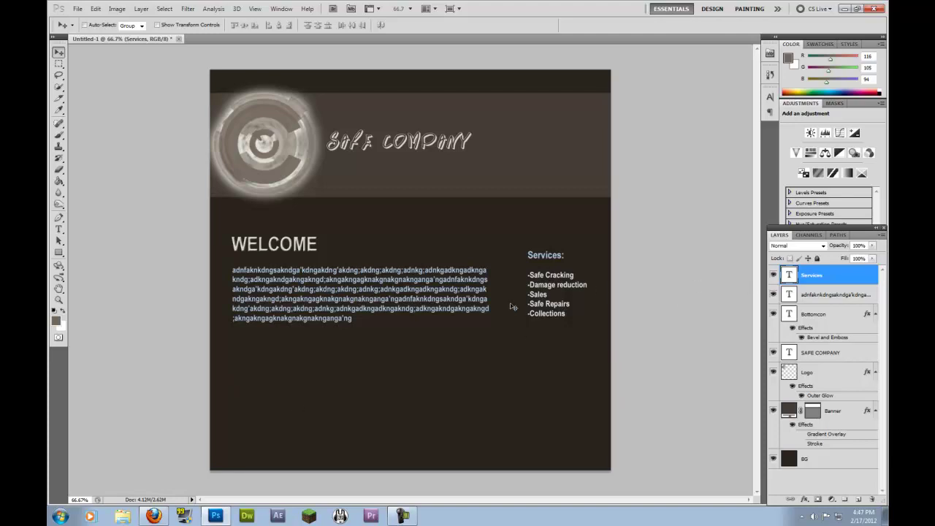
mouse_move(562, 291)
mouse_down()
mouse_move(559, 280)
mouse_move(552, 301)
mouse_up()
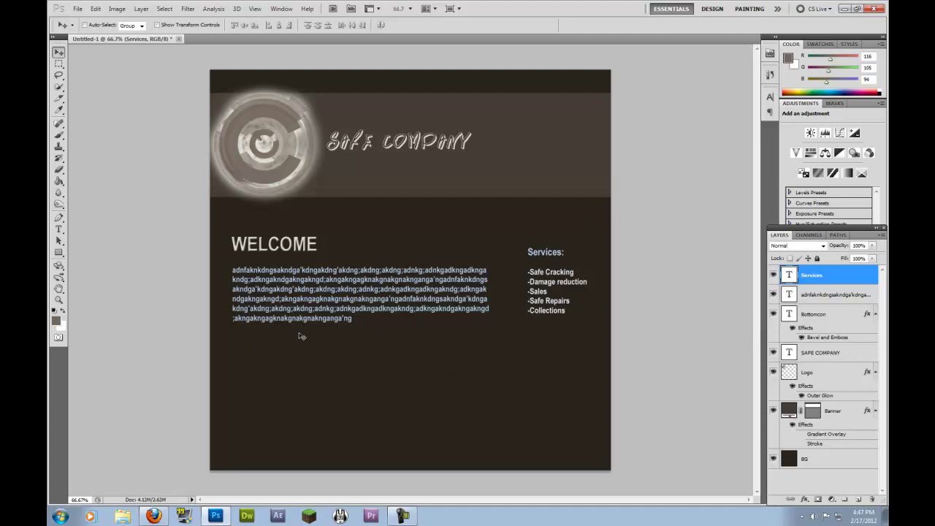
On a new layer, draw a paragraph box below the welcome text and paste dummy text
click(859, 499)
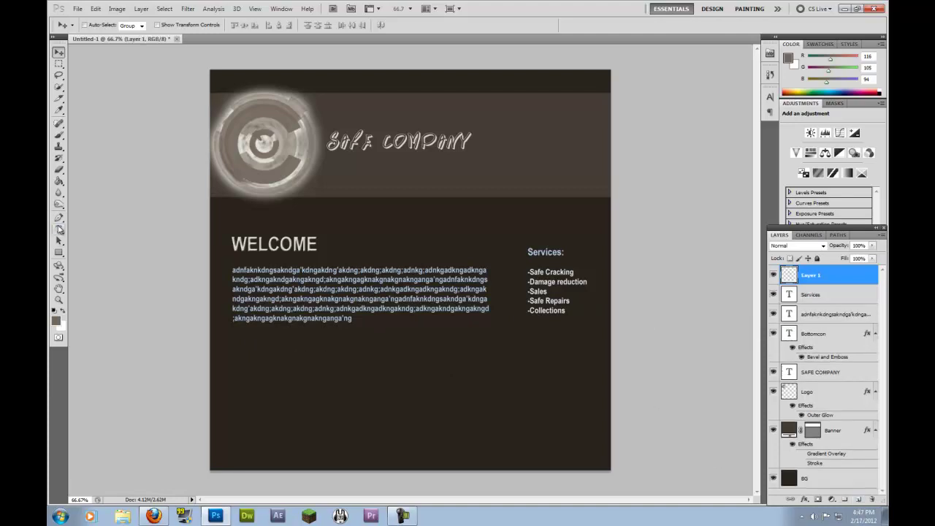
click(59, 229)
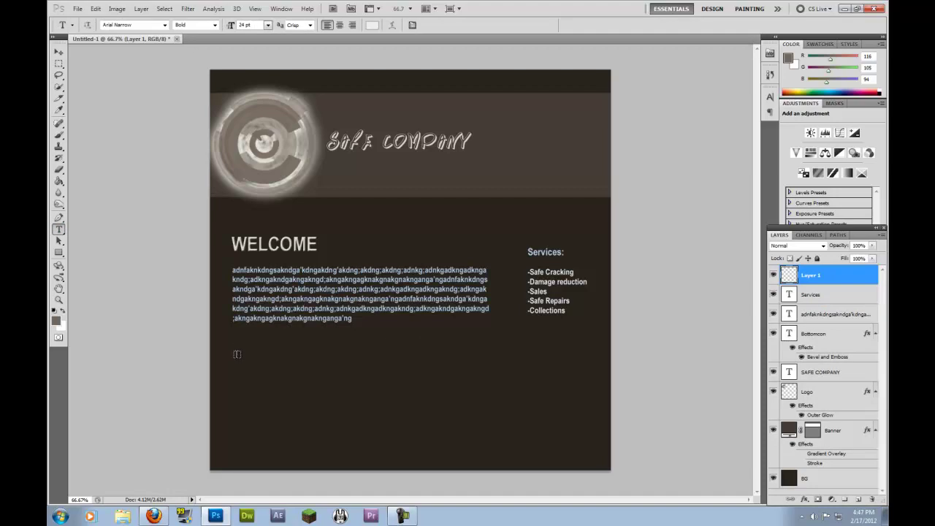
drag(237, 355, 574, 443)
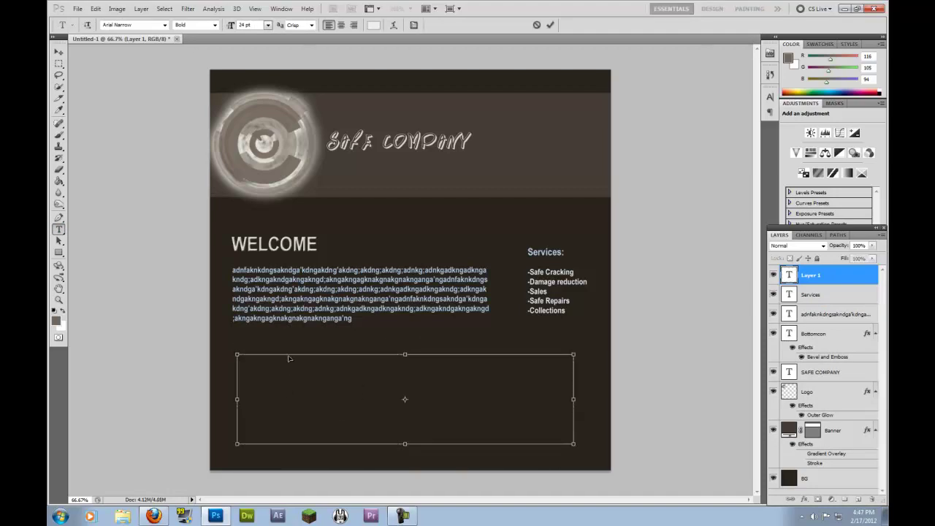
key(ctrl+v)
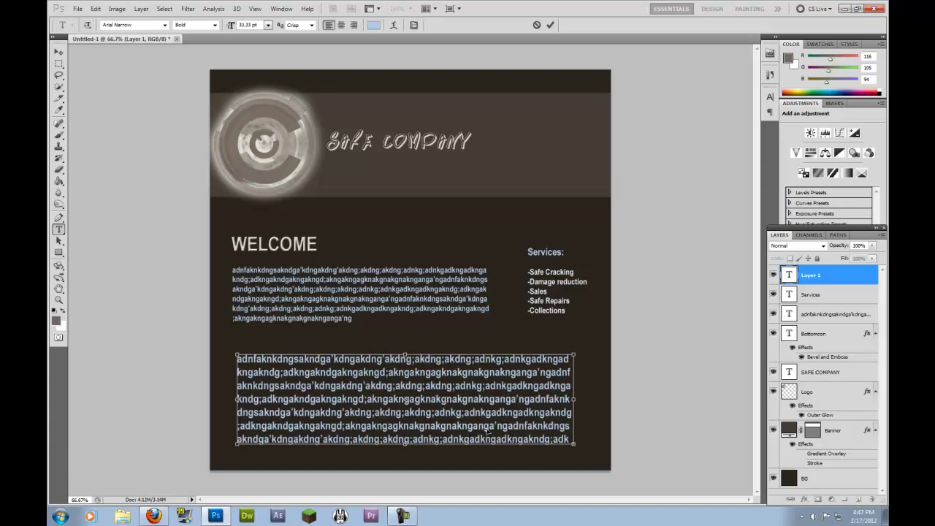
Set the new paragraph to 24 pt, commit it, and select the BG layer
key(ctrl+a)
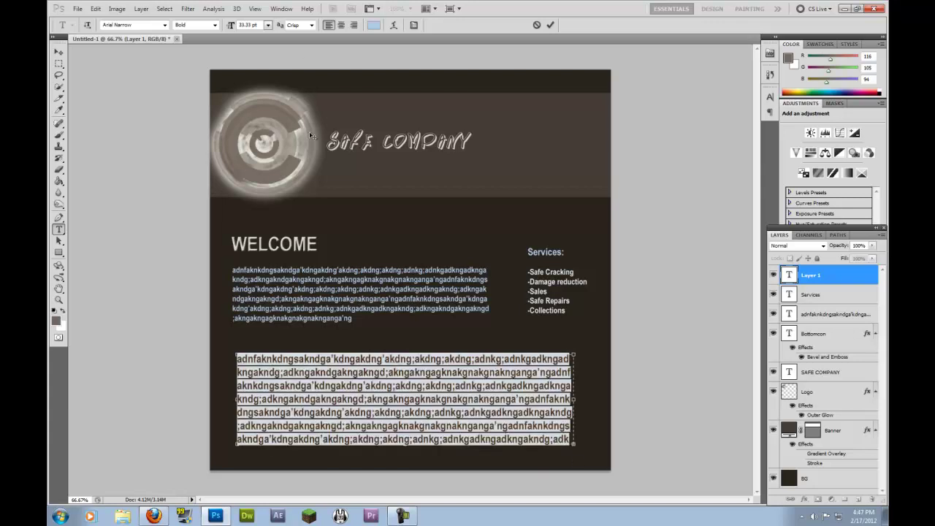
click(268, 25)
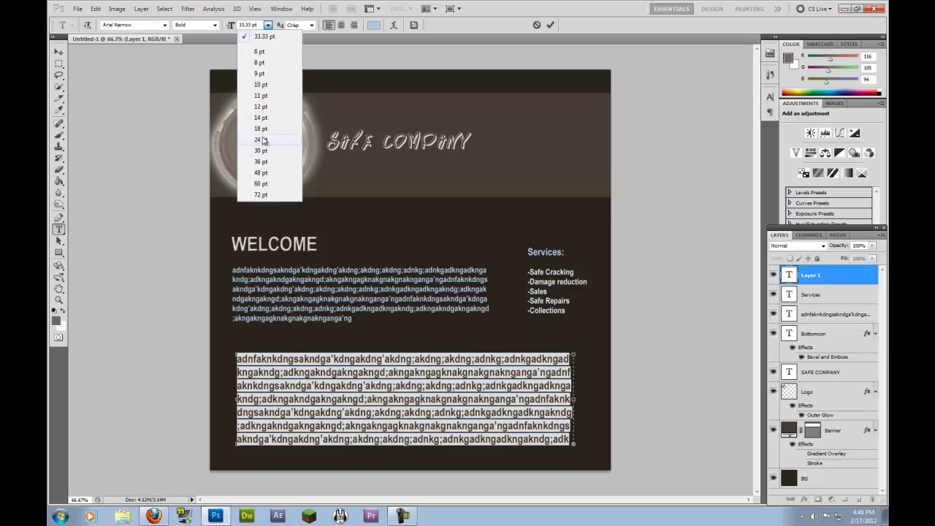
click(261, 140)
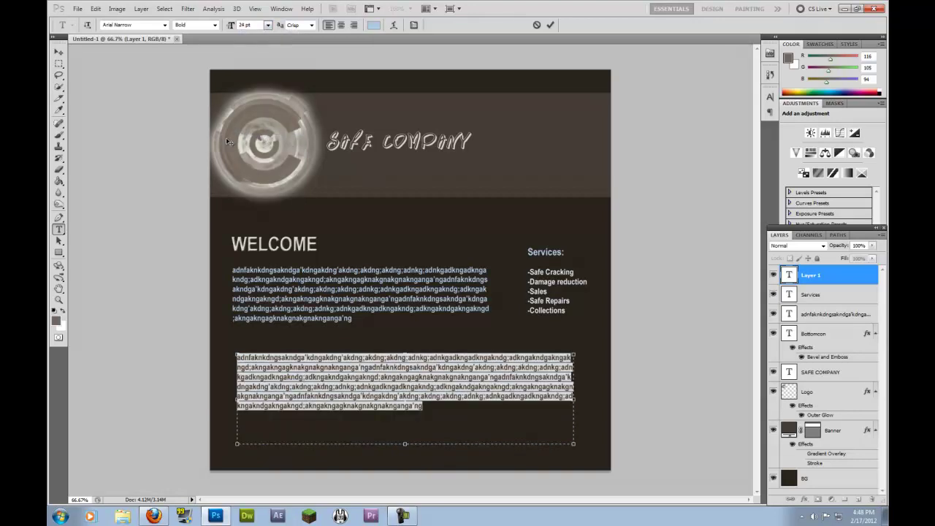
click(437, 421)
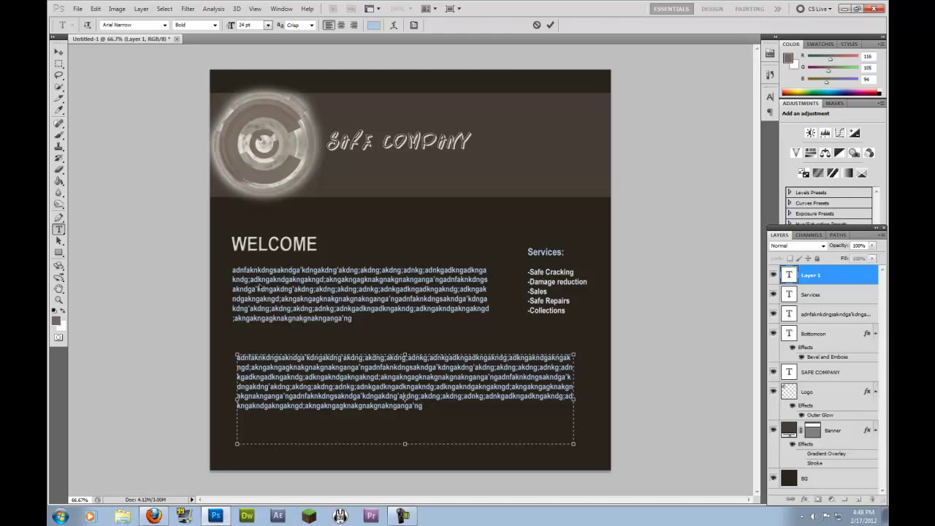
click(58, 53)
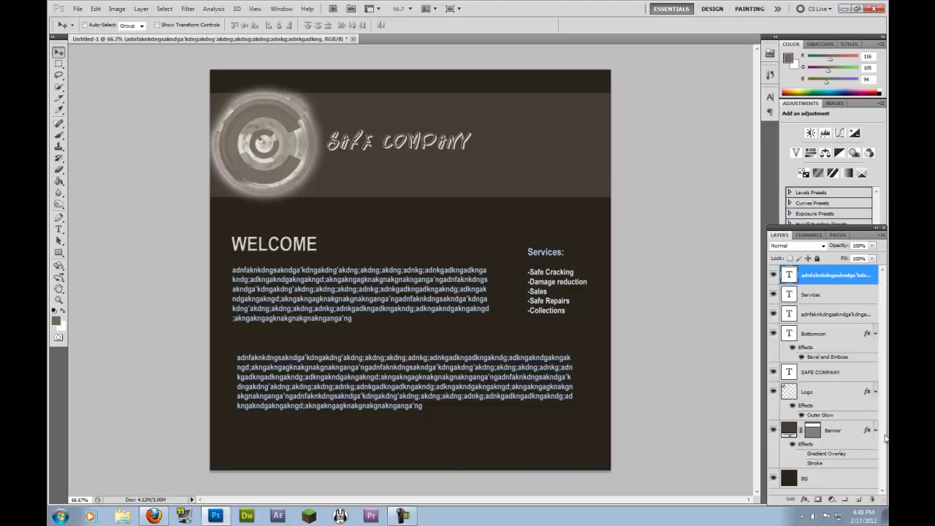
click(827, 478)
click(774, 478)
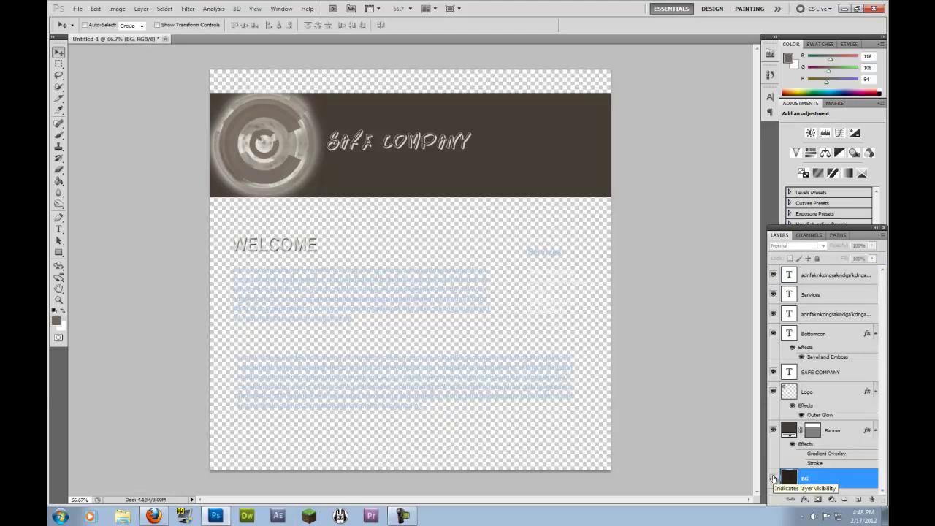
click(773, 478)
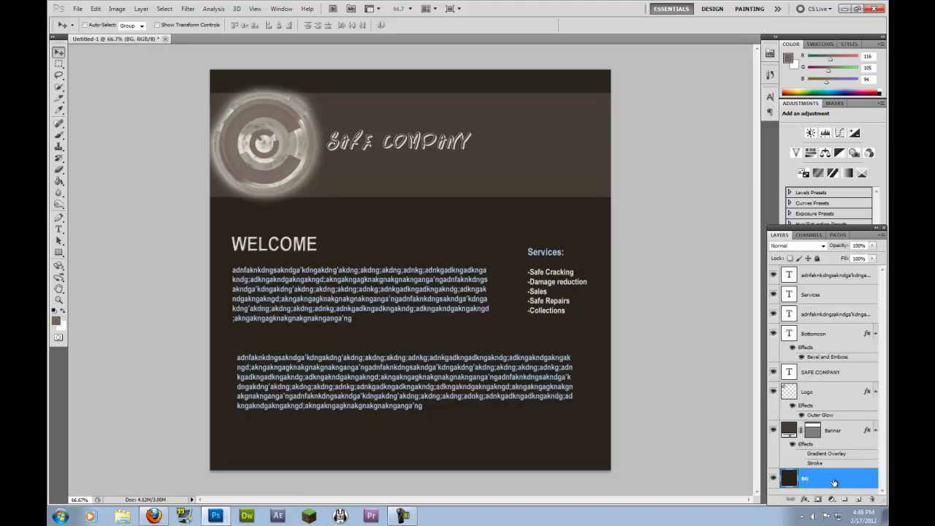
double_click(807, 478)
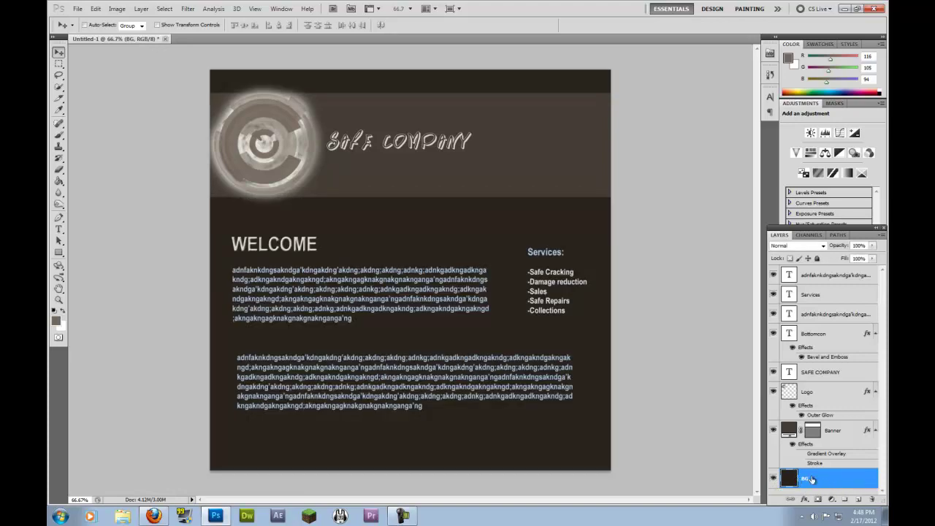
click(773, 479)
click(773, 480)
click(789, 432)
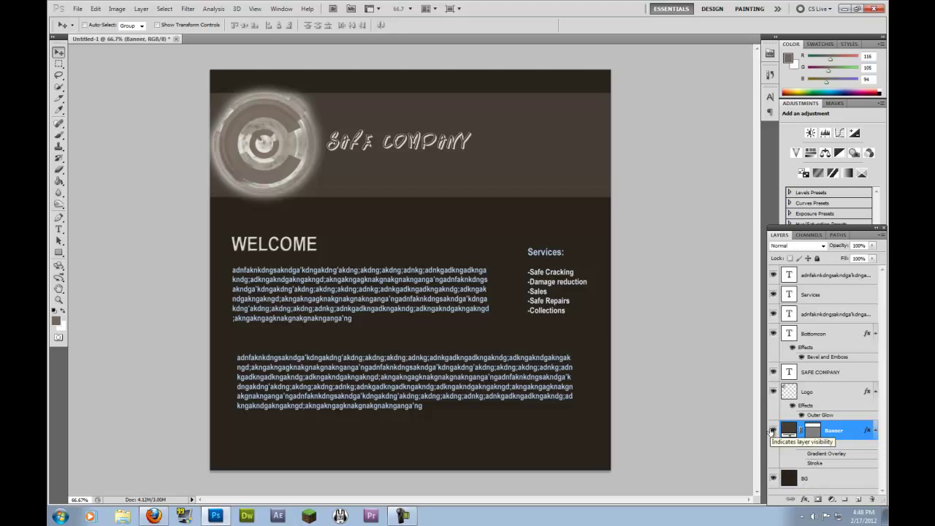
click(773, 431)
click(773, 430)
click(773, 430)
click(774, 430)
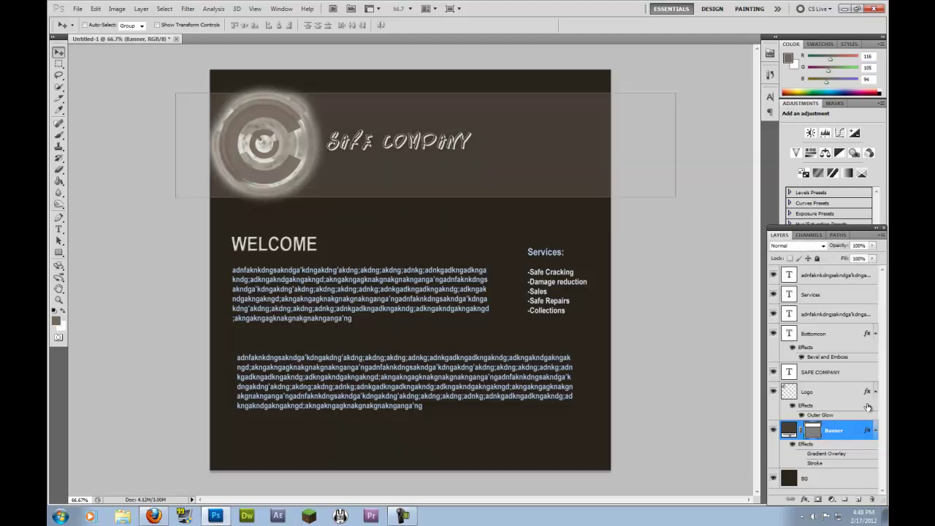
click(818, 395)
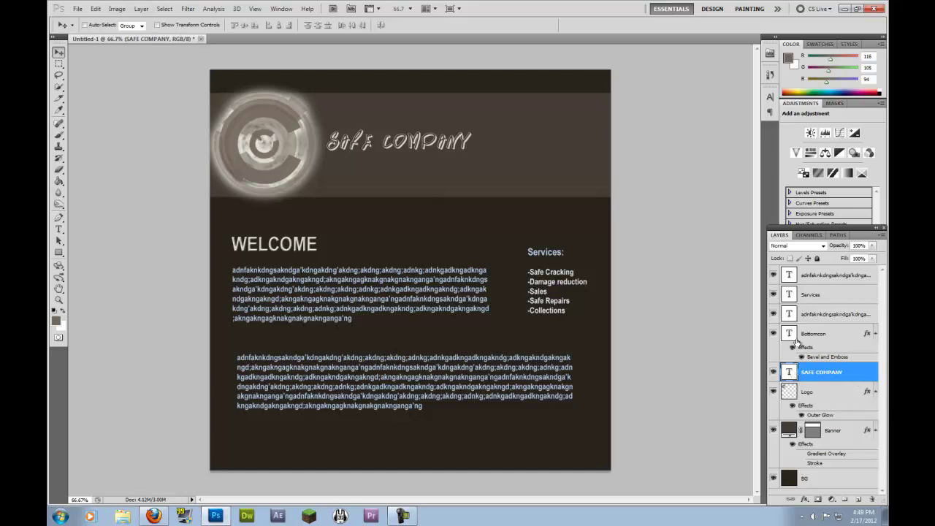
click(773, 372)
click(774, 372)
click(783, 392)
click(774, 391)
click(774, 391)
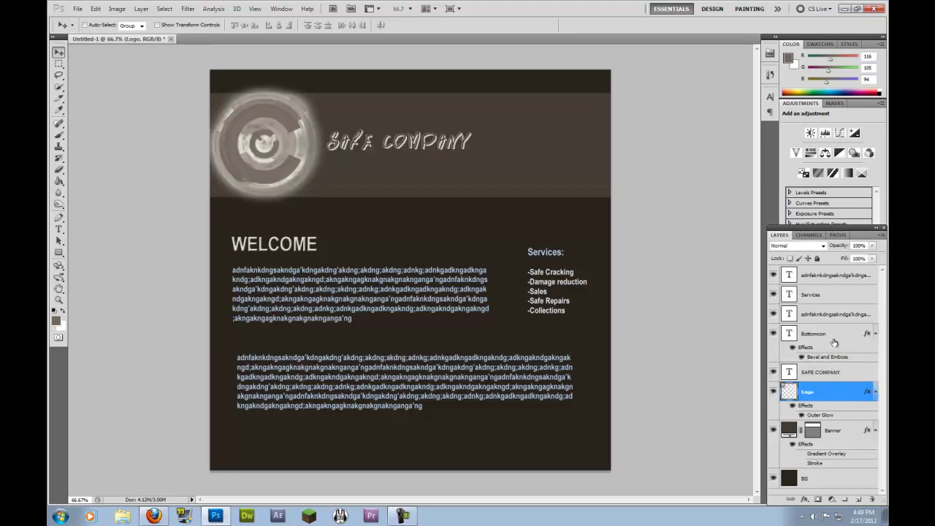
click(804, 339)
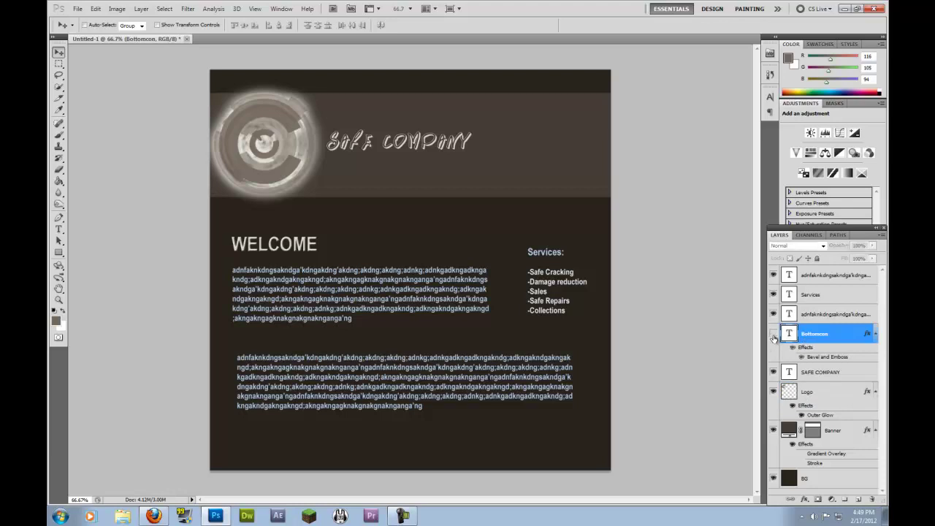
click(774, 335)
click(774, 335)
click(774, 335)
click(774, 336)
click(774, 316)
click(774, 316)
click(774, 316)
click(775, 316)
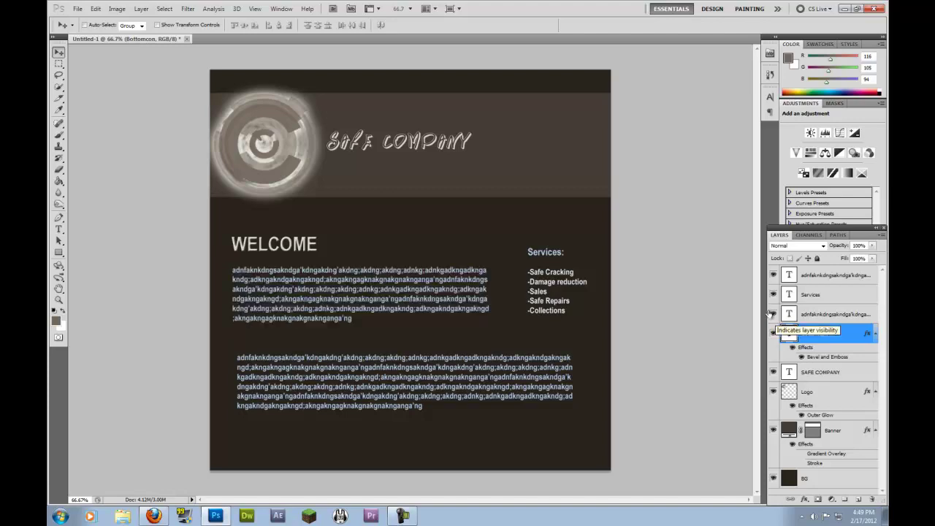
click(774, 296)
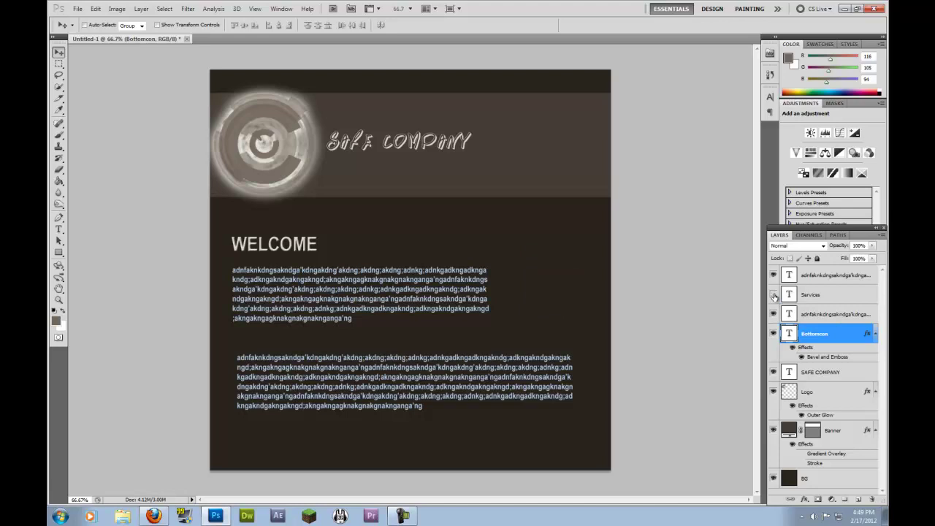
click(774, 295)
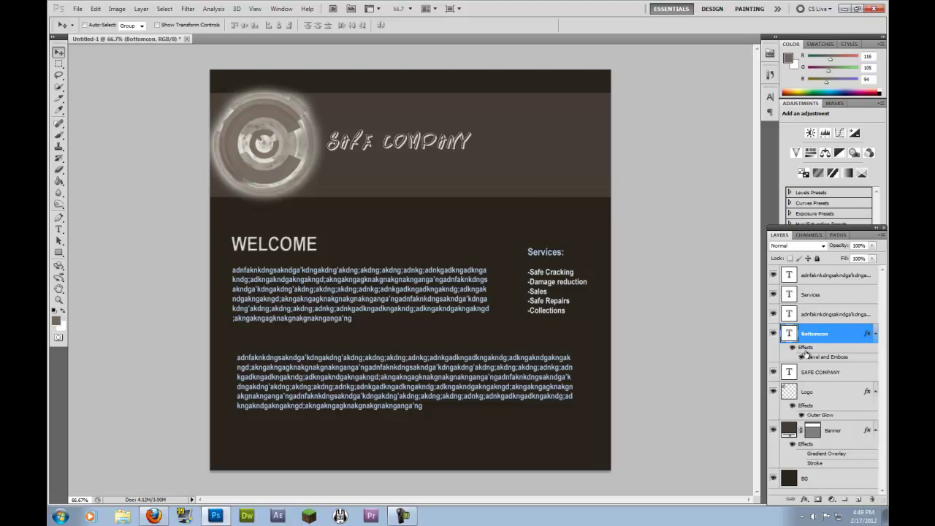
click(774, 314)
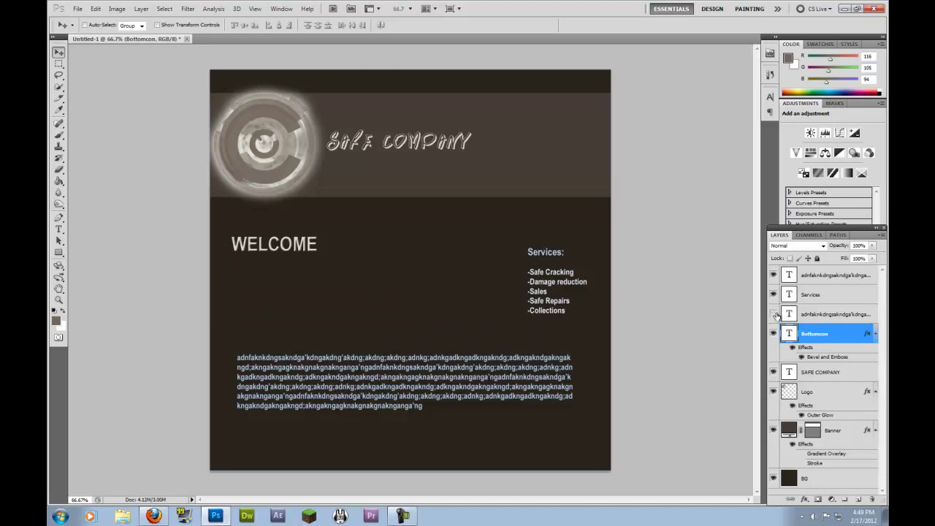
click(774, 314)
click(774, 314)
click(774, 315)
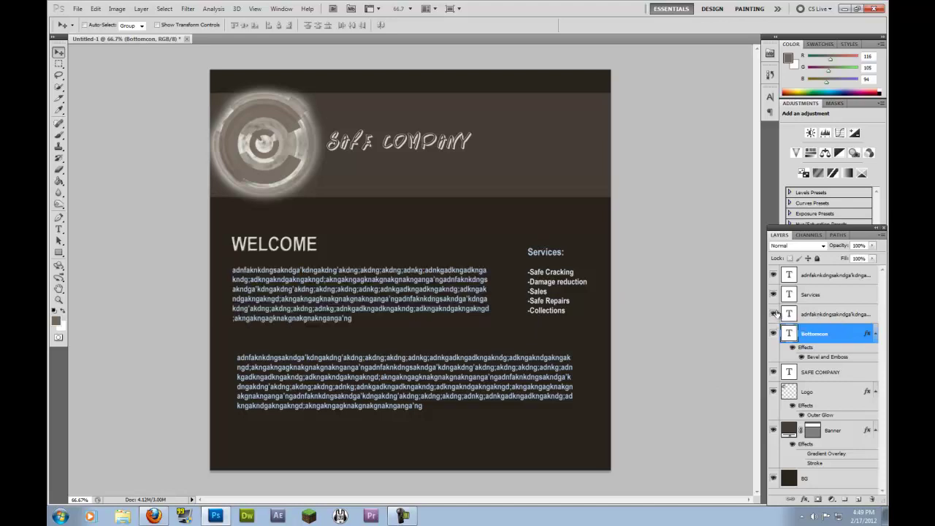
click(774, 275)
click(774, 275)
click(774, 275)
click(774, 275)
Add a new layer at the top of the stack named MENU
click(806, 281)
click(861, 501)
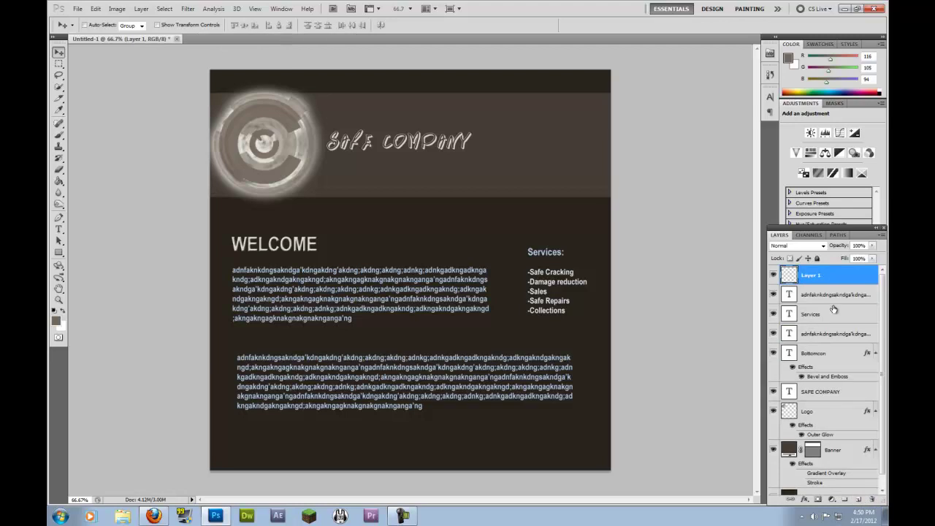
double_click(811, 277)
text(MENU)
key(Return)
Set the type colour to near-white fcfbfa and the text size to 10 pt
click(59, 229)
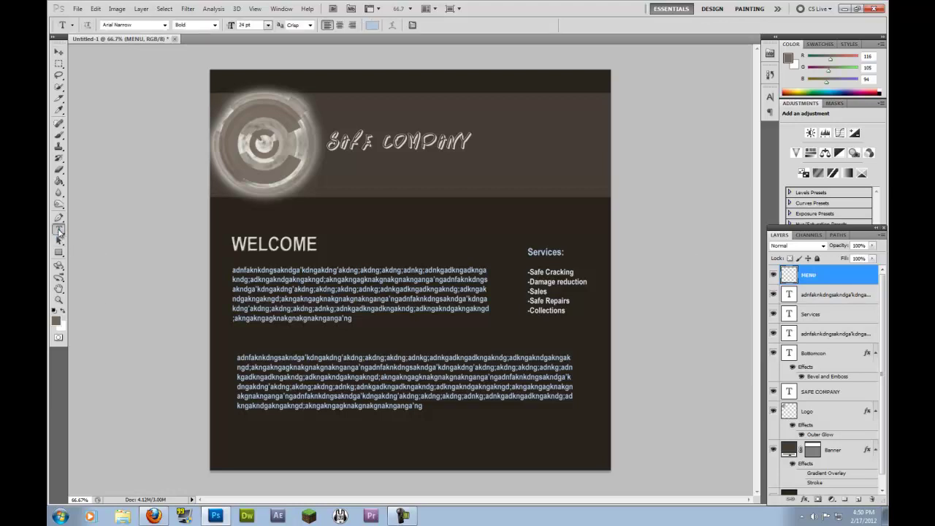
click(56, 320)
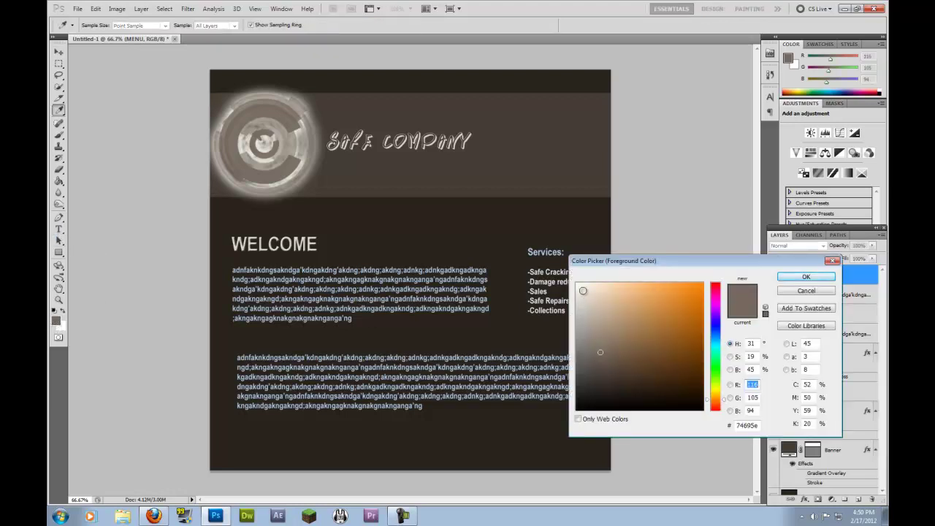
click(578, 285)
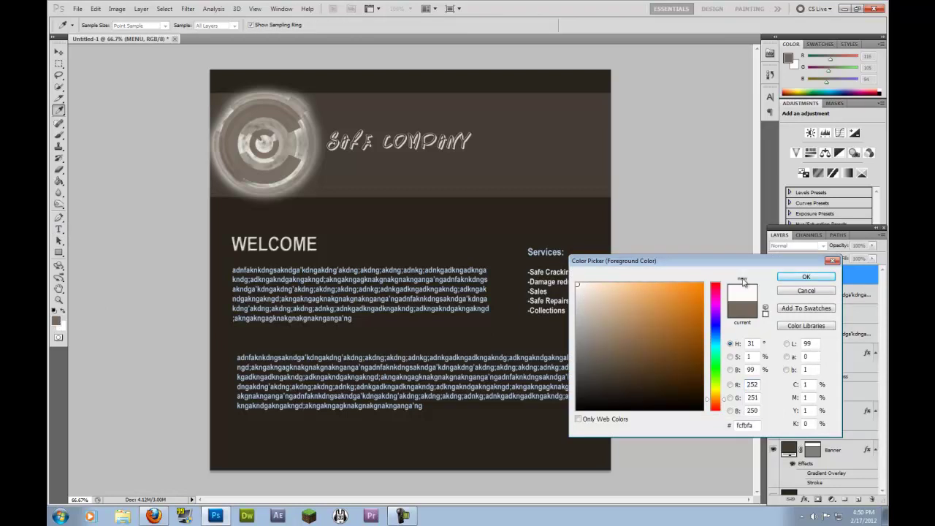
click(806, 277)
key(t)
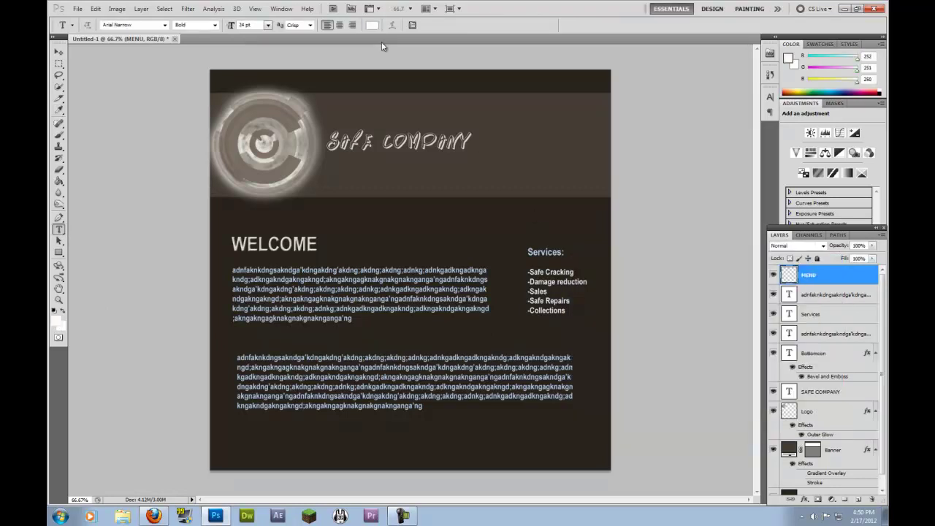
click(267, 25)
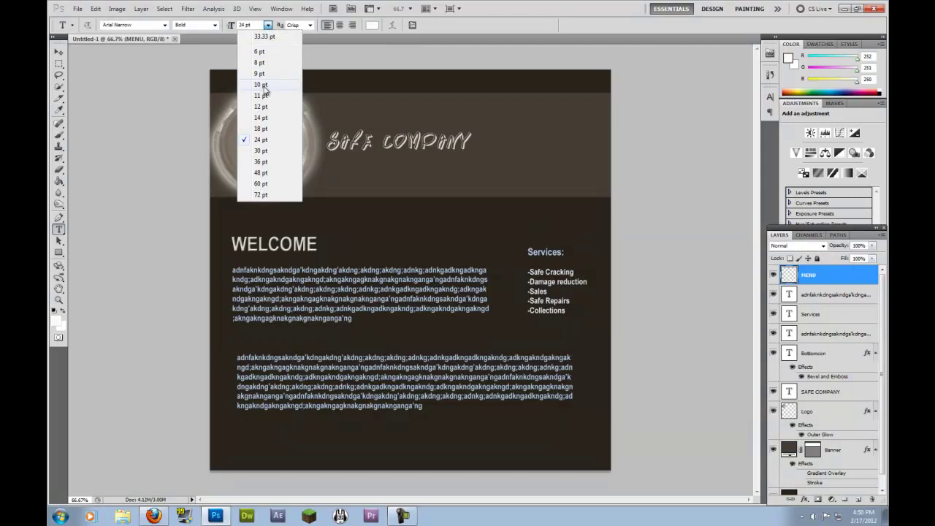
click(263, 85)
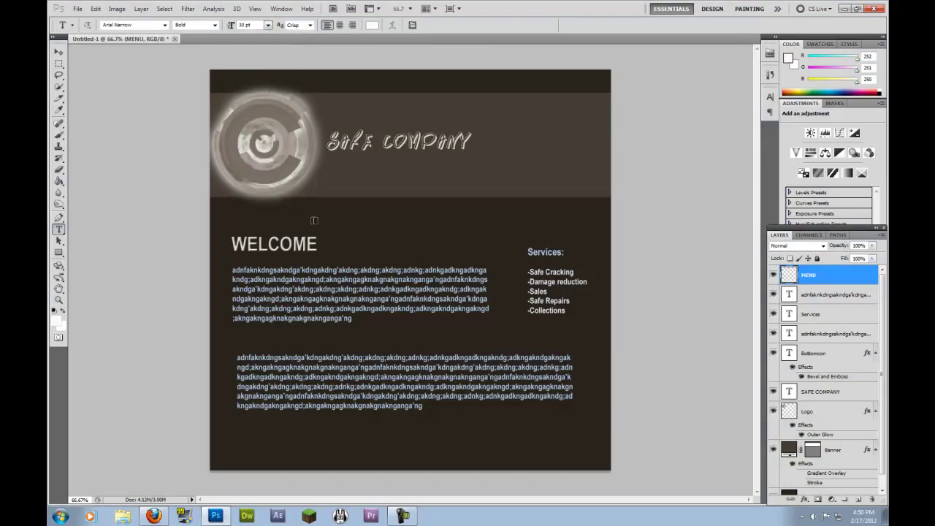
Type HOME ABOUT CONTACT SERVICES ORDER INFO below the banner and size it to 30 pt
drag(299, 198, 604, 218)
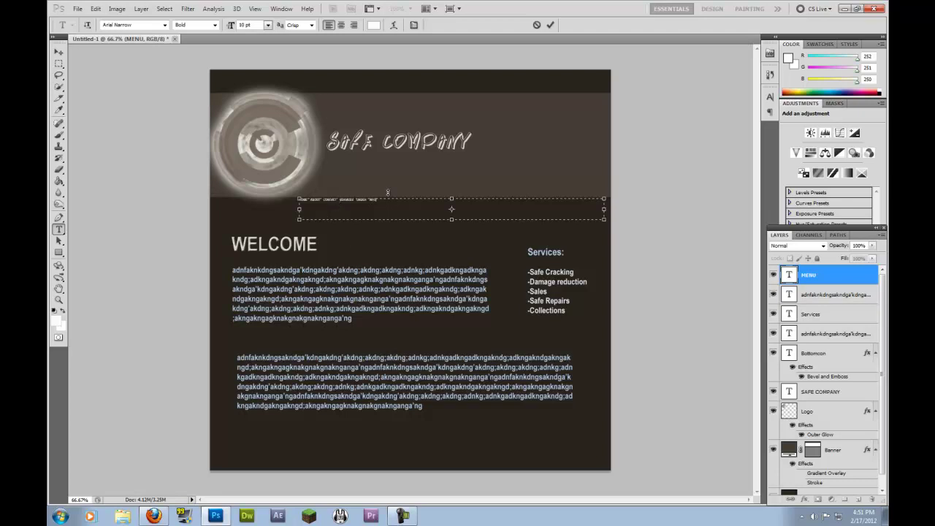
drag(391, 197, 121, 177)
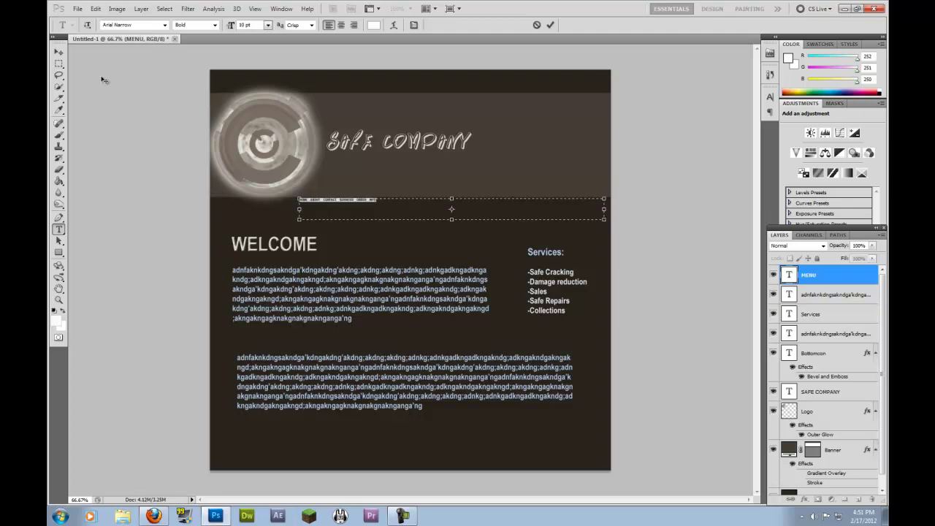
click(268, 25)
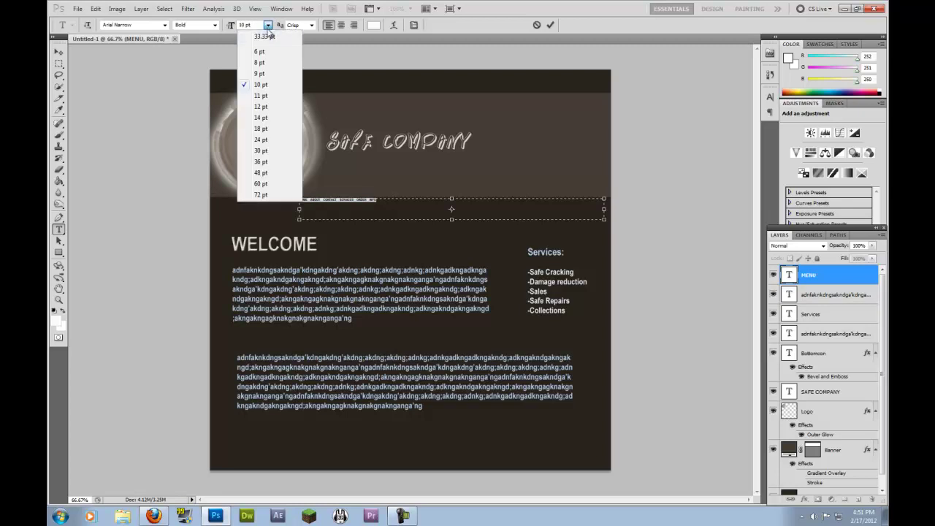
click(268, 129)
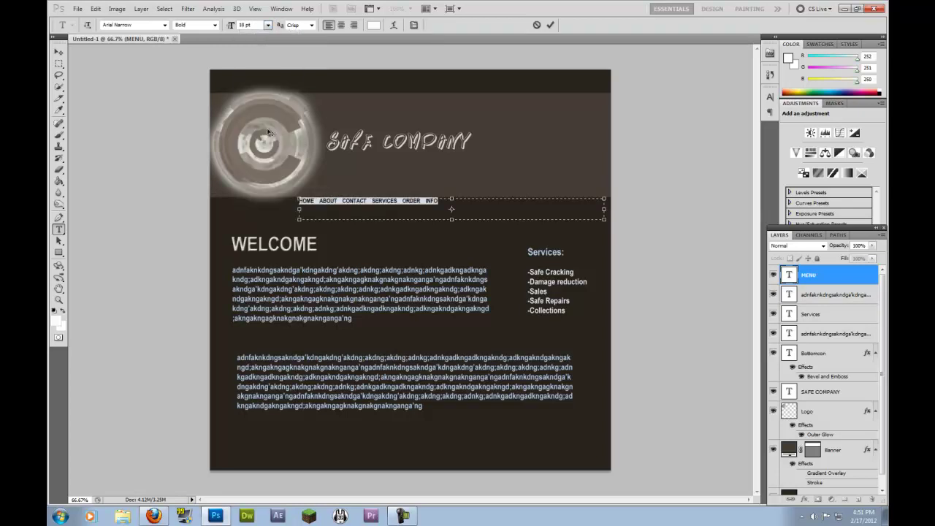
click(269, 26)
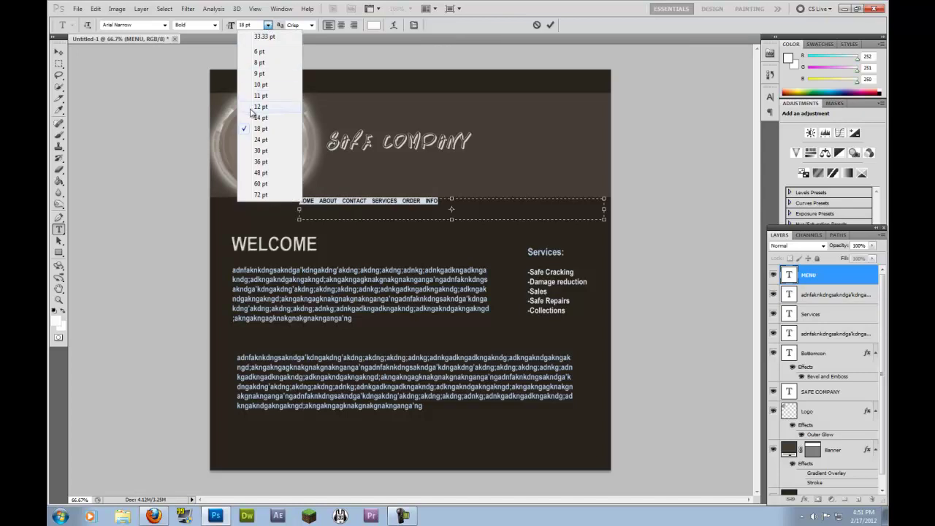
click(268, 162)
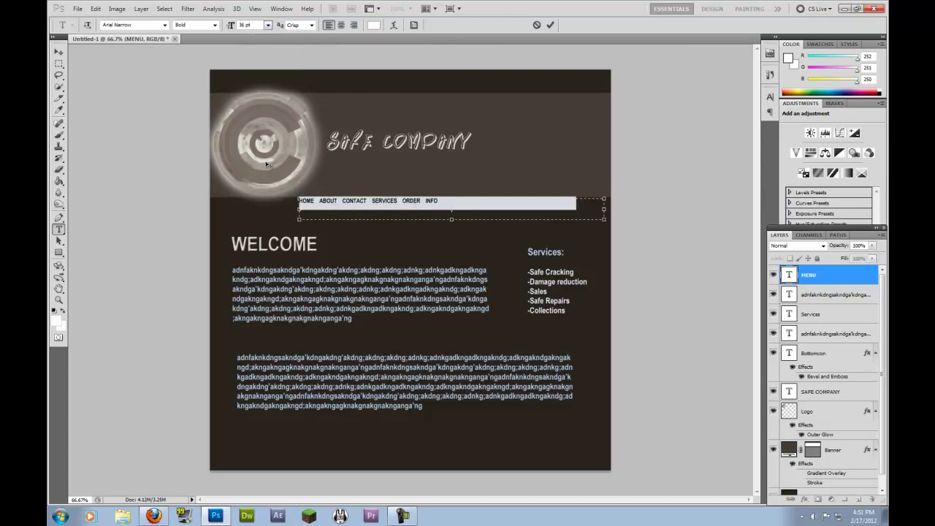
click(268, 25)
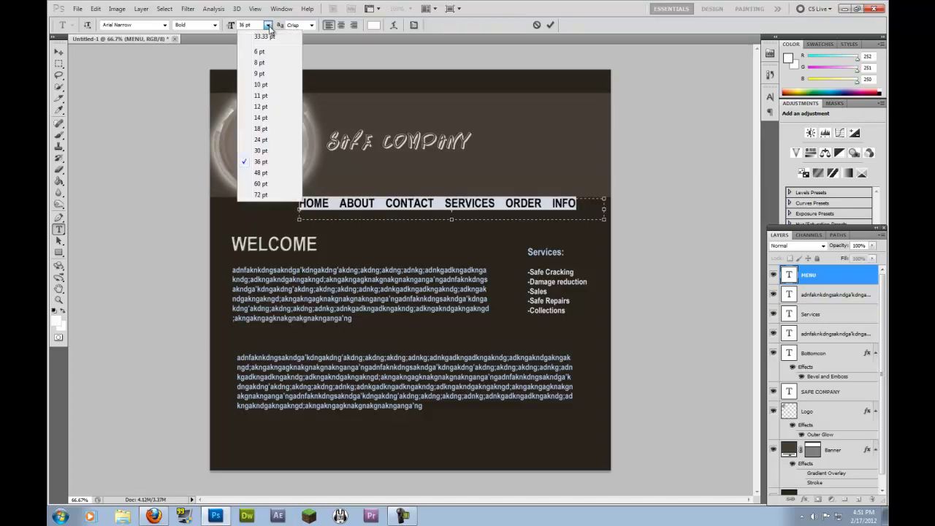
click(264, 149)
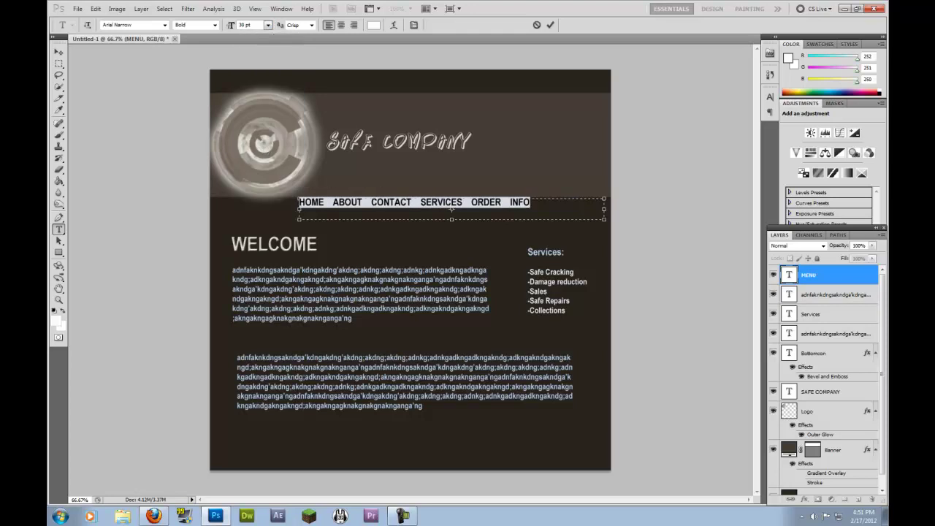
click(60, 52)
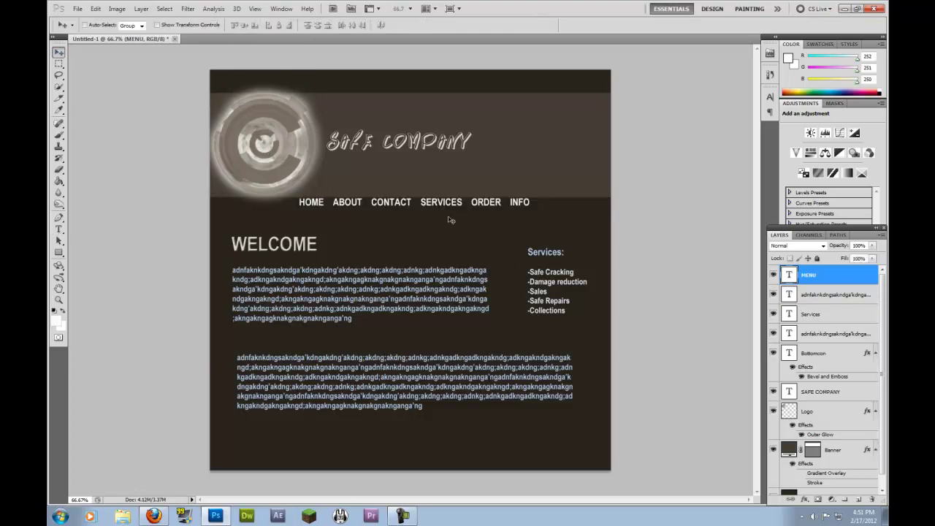
Move the menu right and down under the banner, then set it in BN Deep Blue at 36 pt
drag(447, 204, 506, 212)
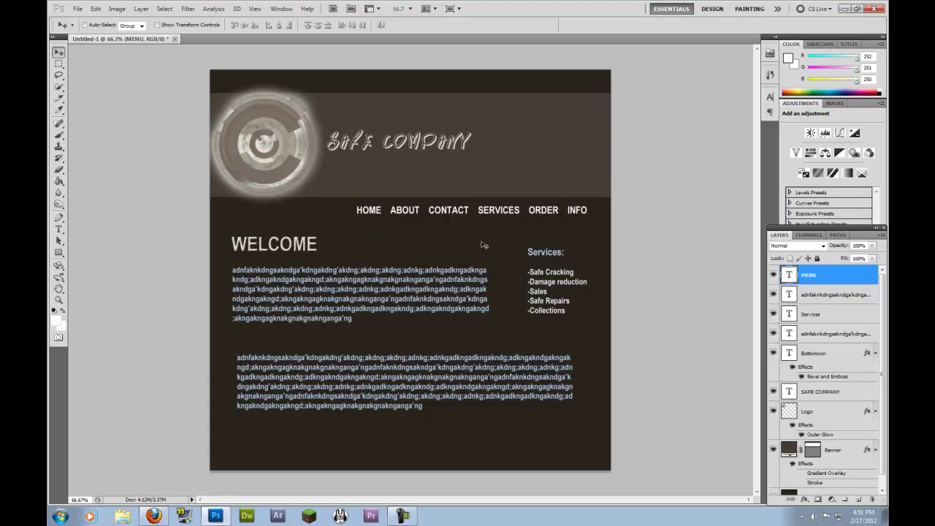
click(58, 229)
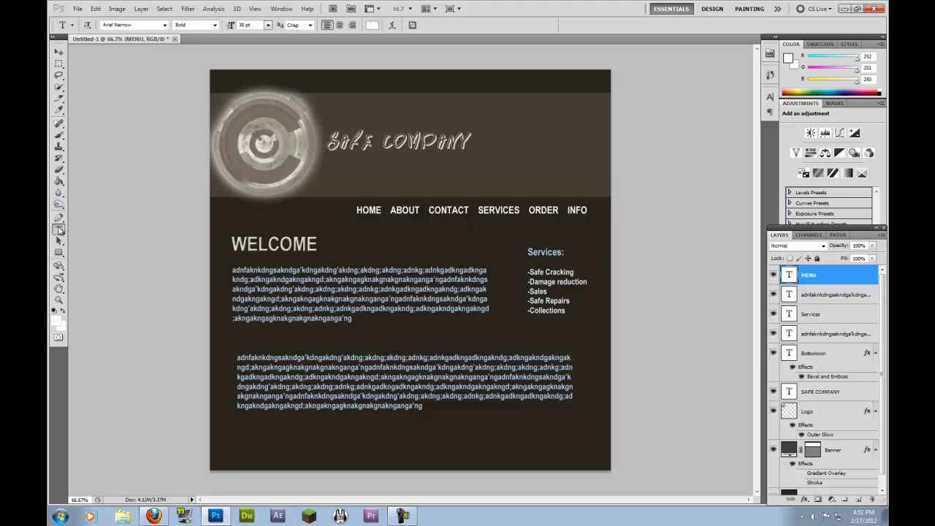
click(479, 214)
key(ctrl+a)
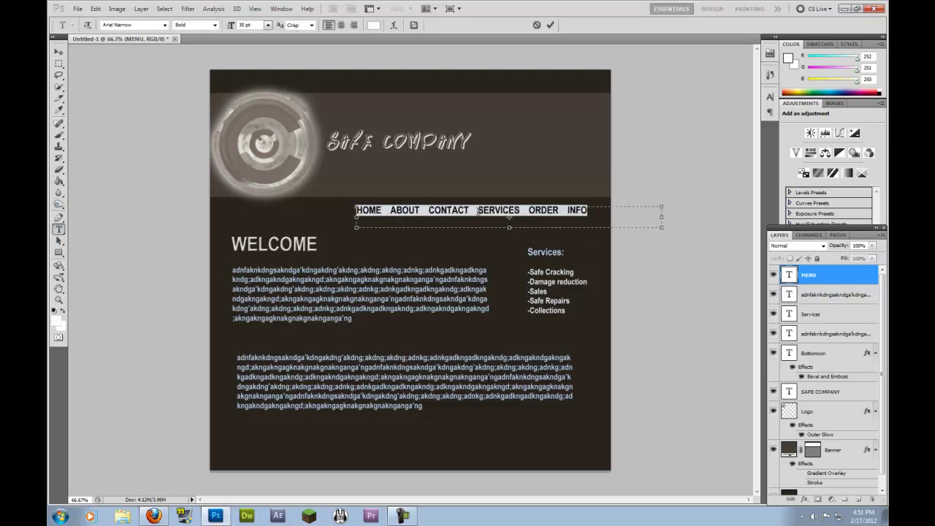
click(132, 24)
scroll(131, 24, down, 10)
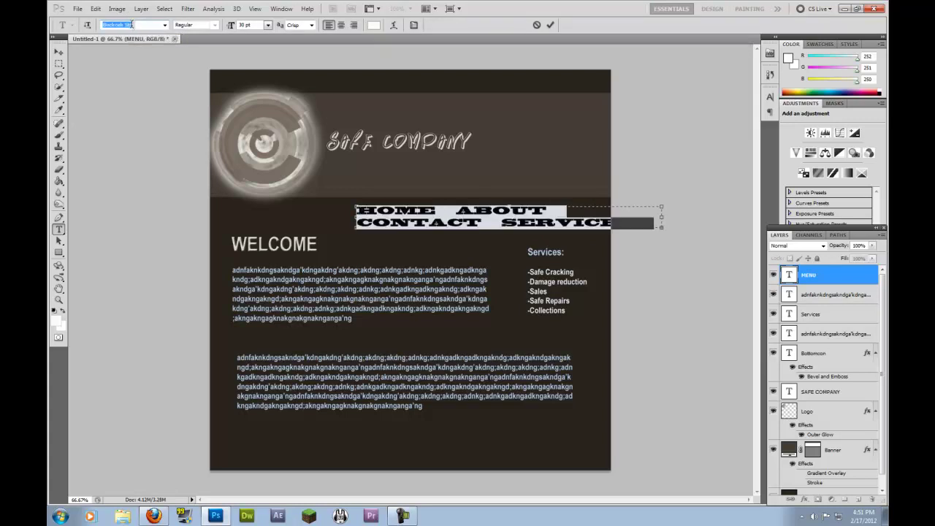
scroll(131, 24, up, 1)
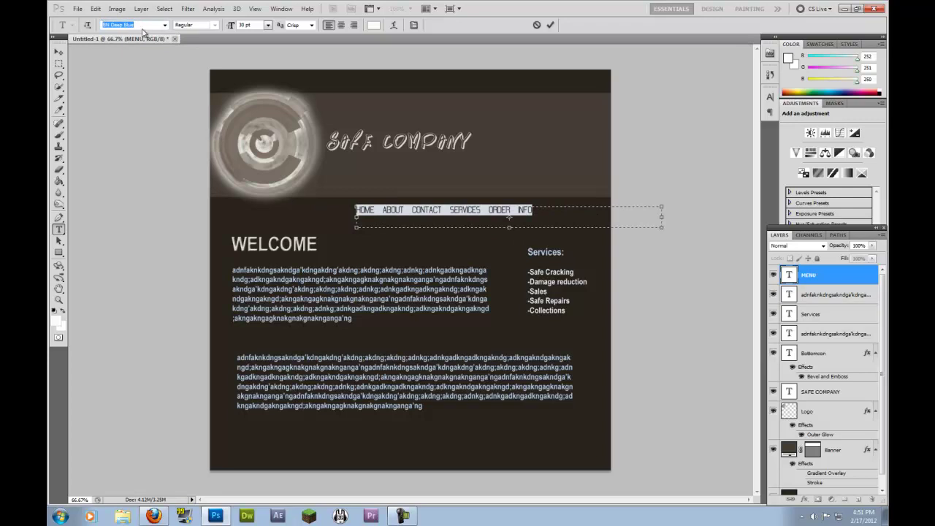
click(268, 27)
click(267, 166)
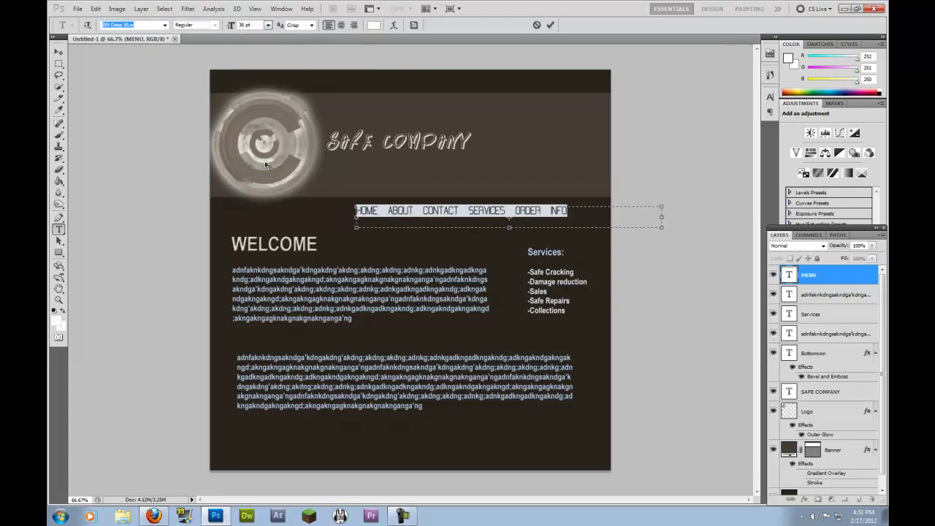
Commit the menu text and give the MENU layer a muted grey Outer Glow
click(792, 273)
right_click(792, 274)
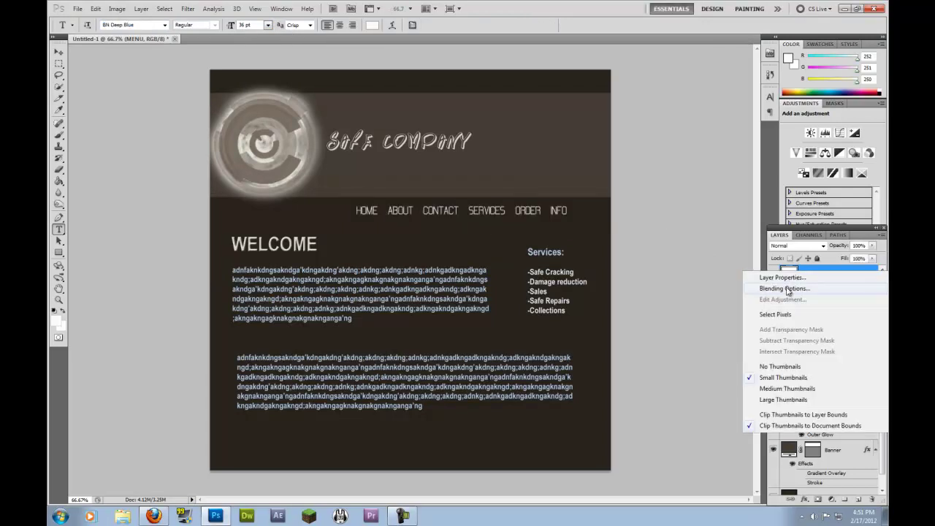
click(783, 289)
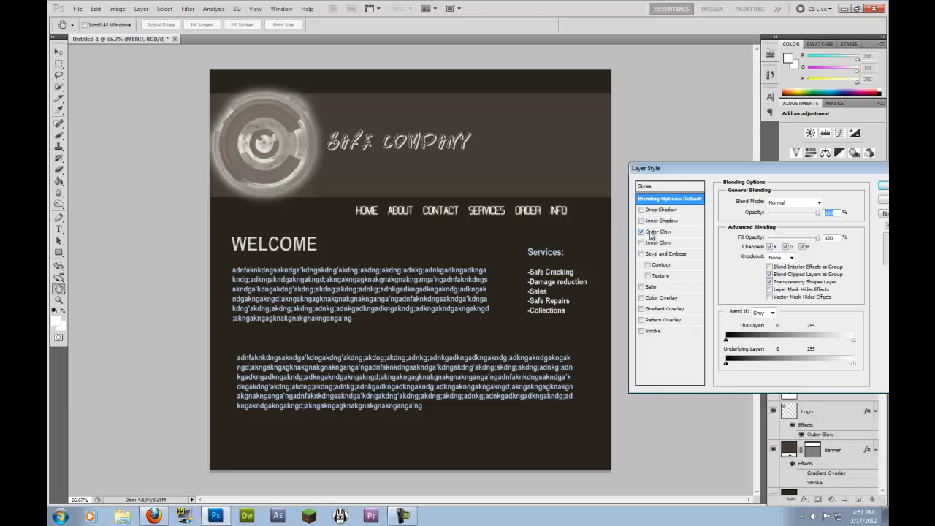
click(654, 232)
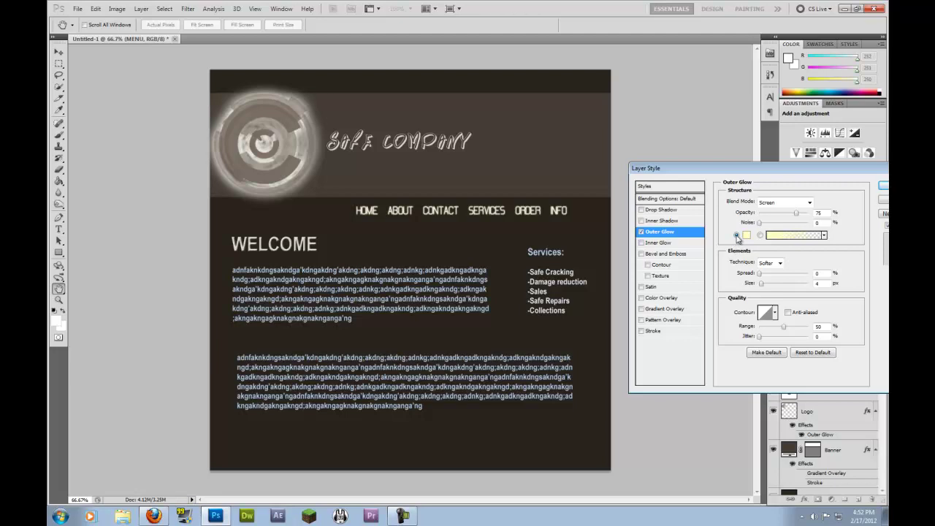
click(746, 234)
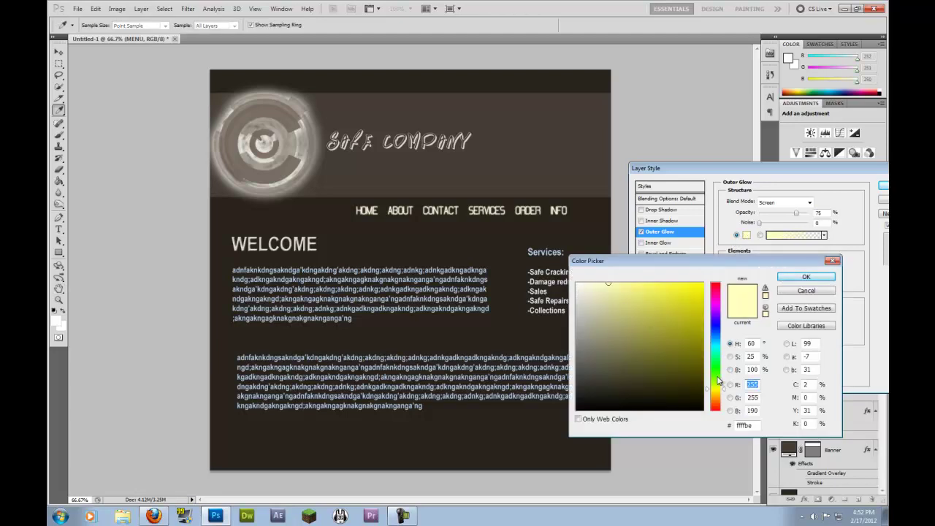
mouse_move(716, 387)
mouse_down()
mouse_move(716, 374)
mouse_move(716, 393)
mouse_up()
mouse_move(617, 388)
mouse_down()
mouse_move(592, 379)
mouse_move(582, 286)
mouse_up()
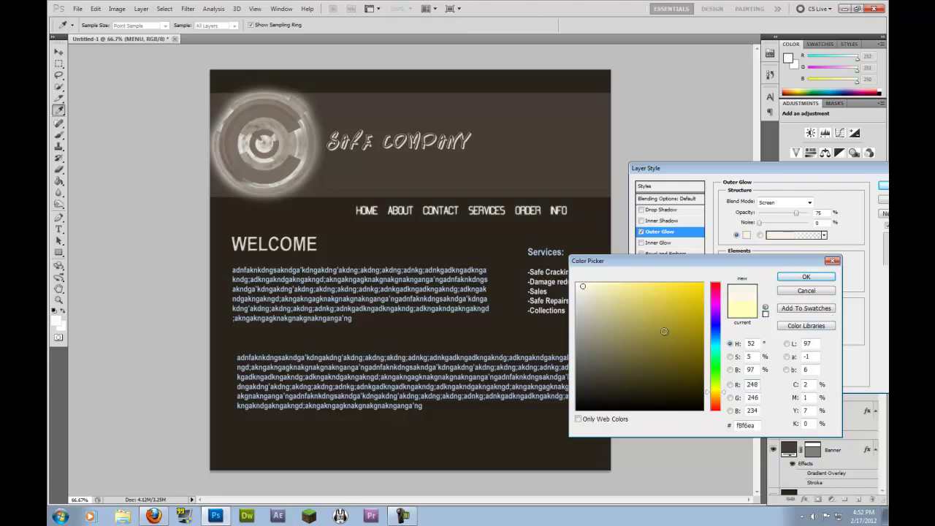
drag(589, 359, 591, 345)
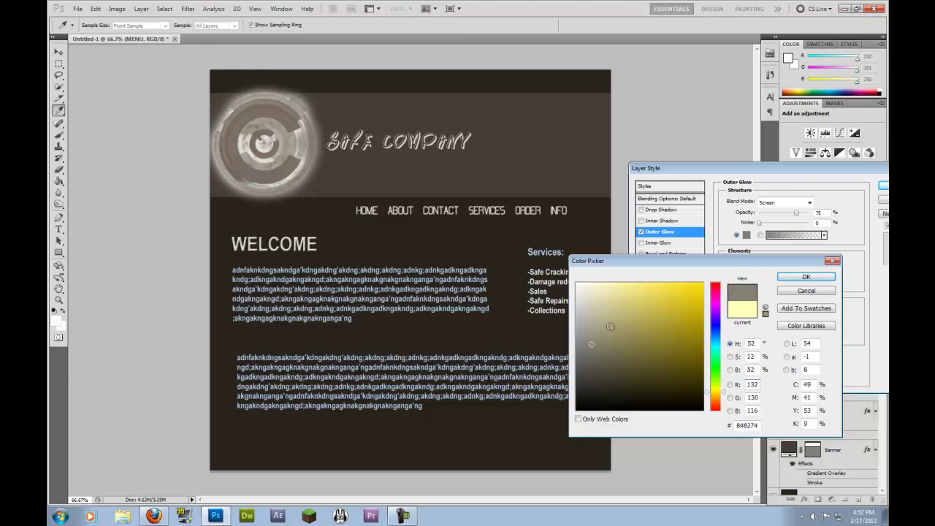
click(801, 279)
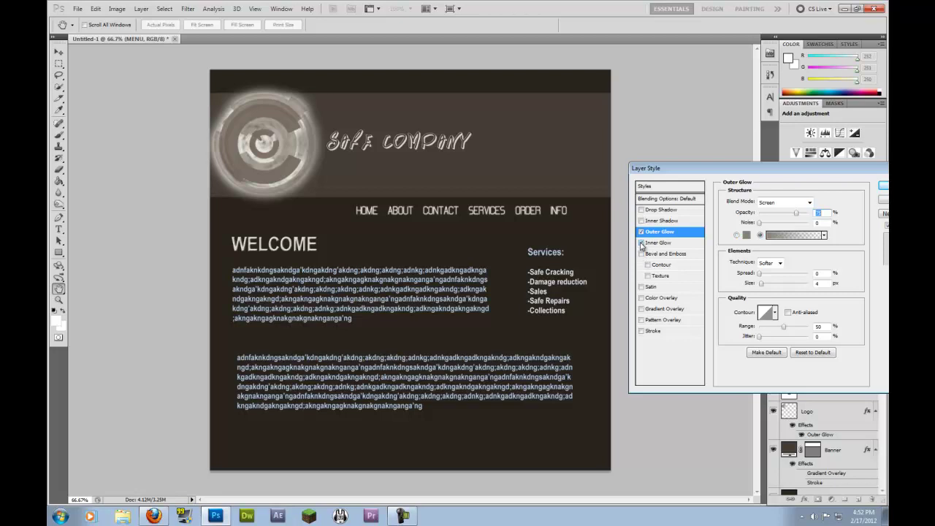
Add a Drop Shadow to the menu text at a 94° angle and 4 px distance
click(643, 211)
click(651, 211)
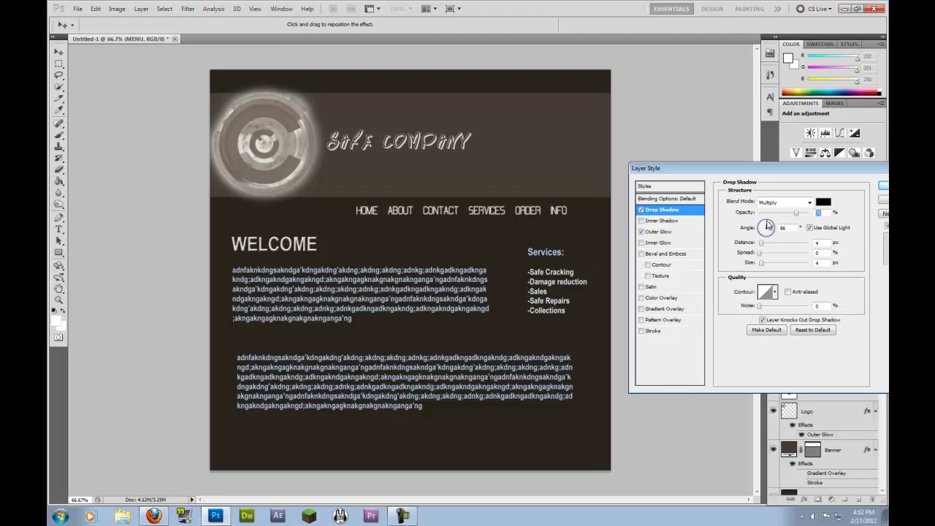
drag(768, 227, 773, 270)
click(763, 244)
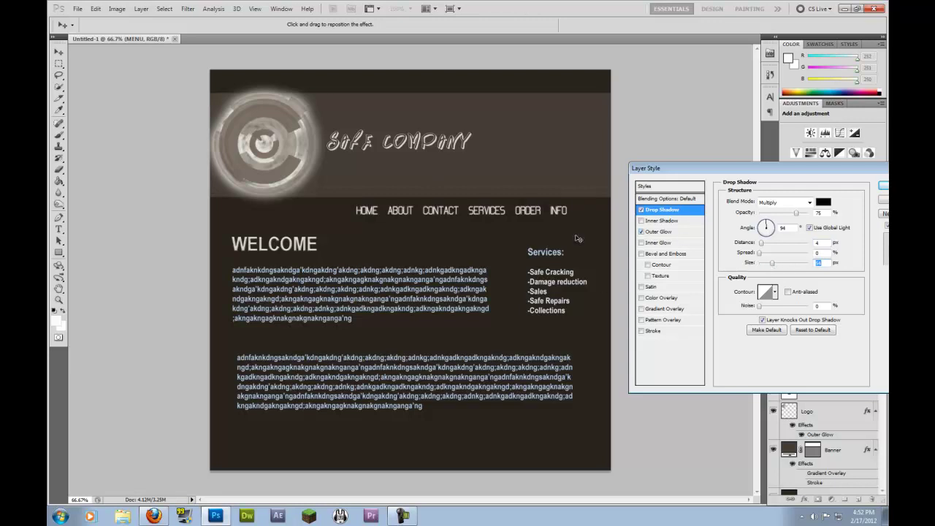
Confirm the Layer Style dialog so the menu's drop shadow and outer glow are applied
click(882, 187)
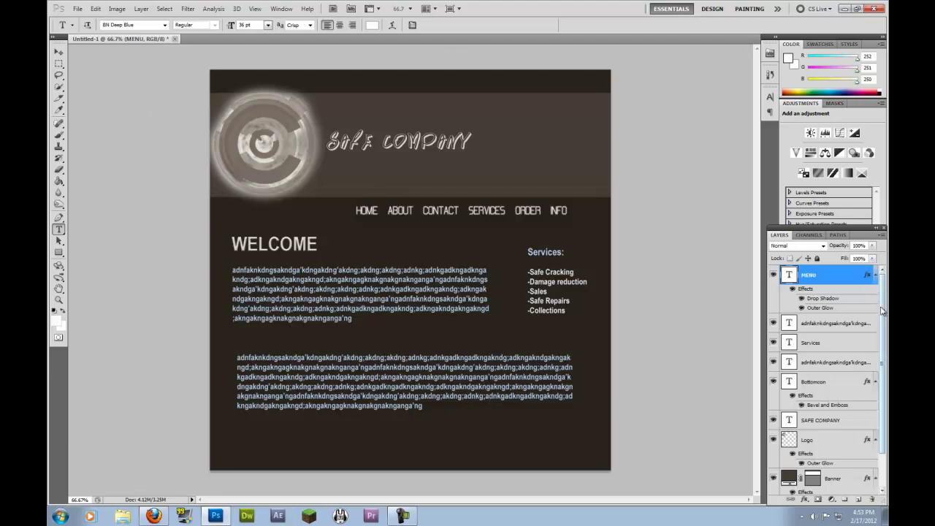
drag(885, 314, 885, 420)
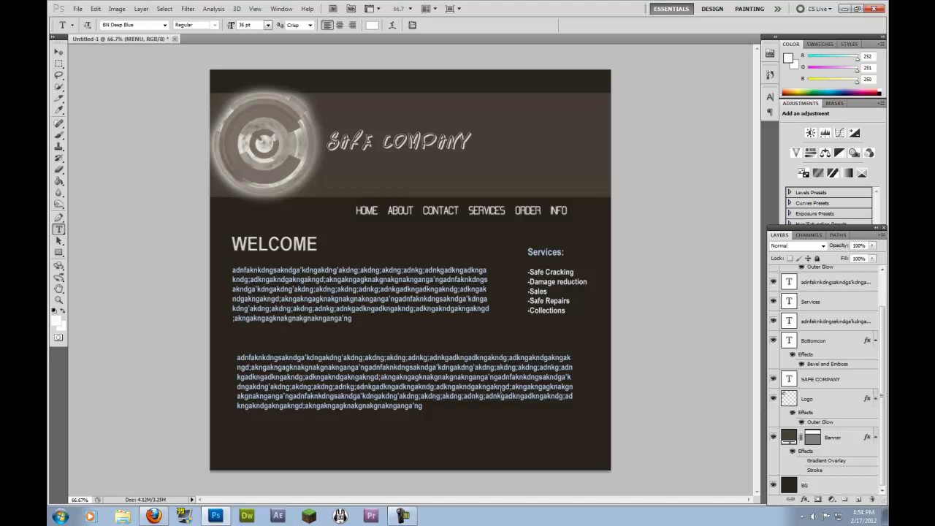
Hide and restore the dark brown BG layer twice, then make BG the active layer
scroll(884, 386, up, 3)
scroll(884, 386, down, 3)
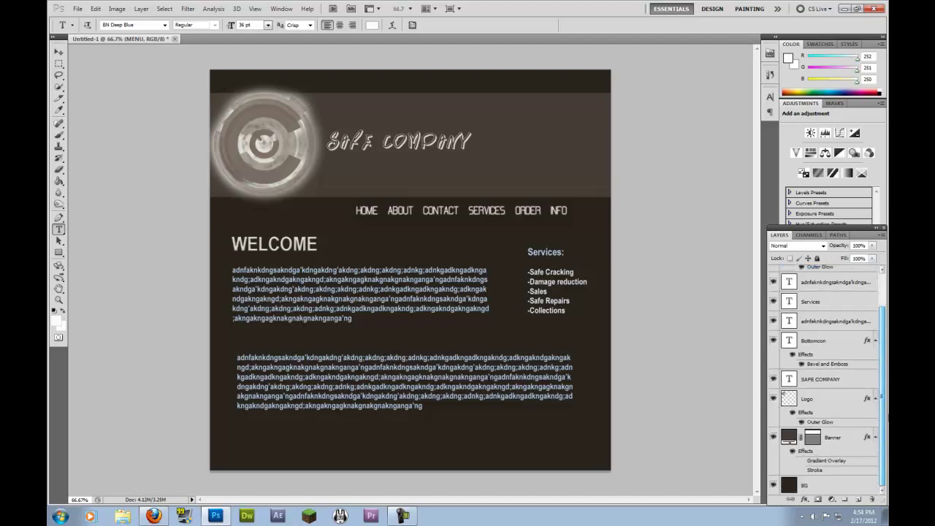
click(773, 486)
click(774, 486)
click(773, 486)
click(773, 486)
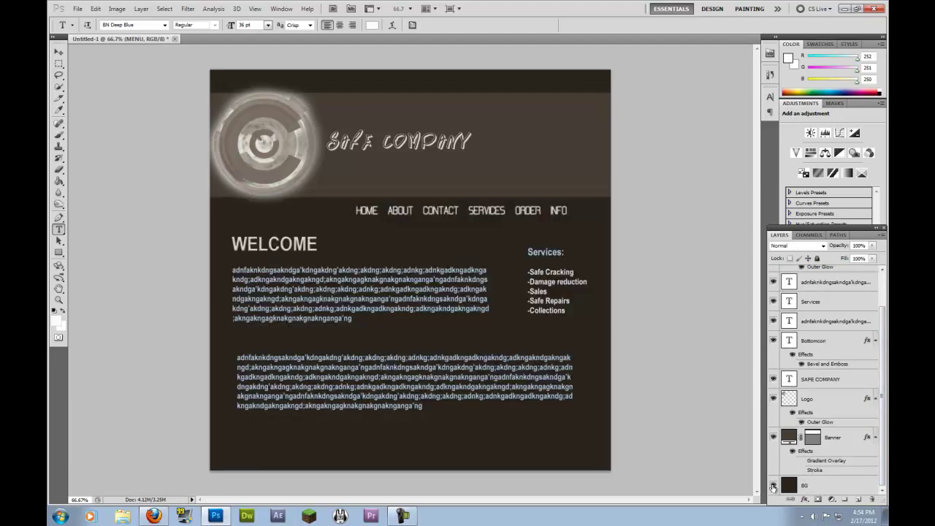
click(814, 488)
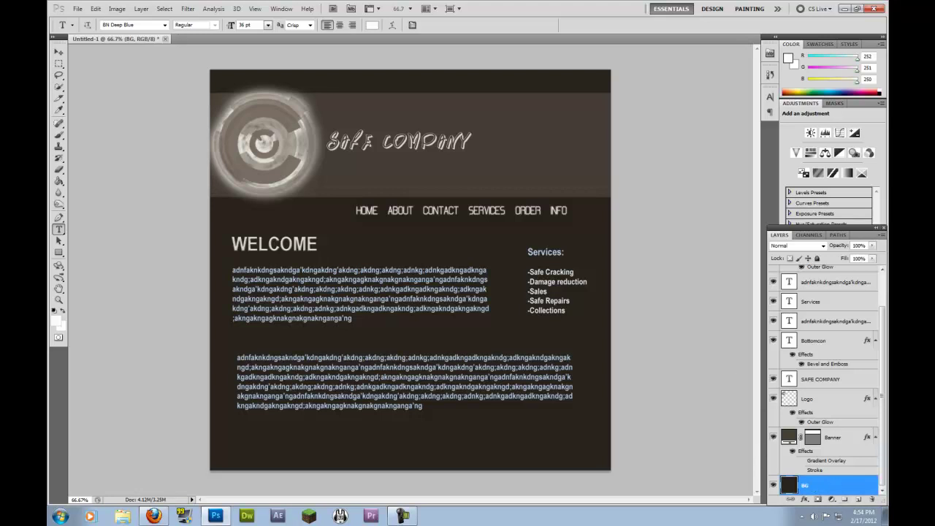
drag(886, 420, 886, 372)
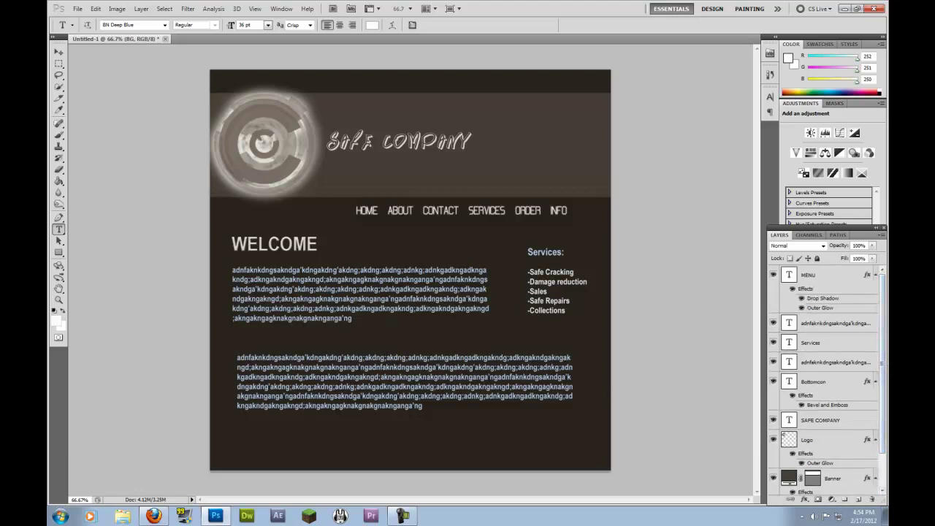